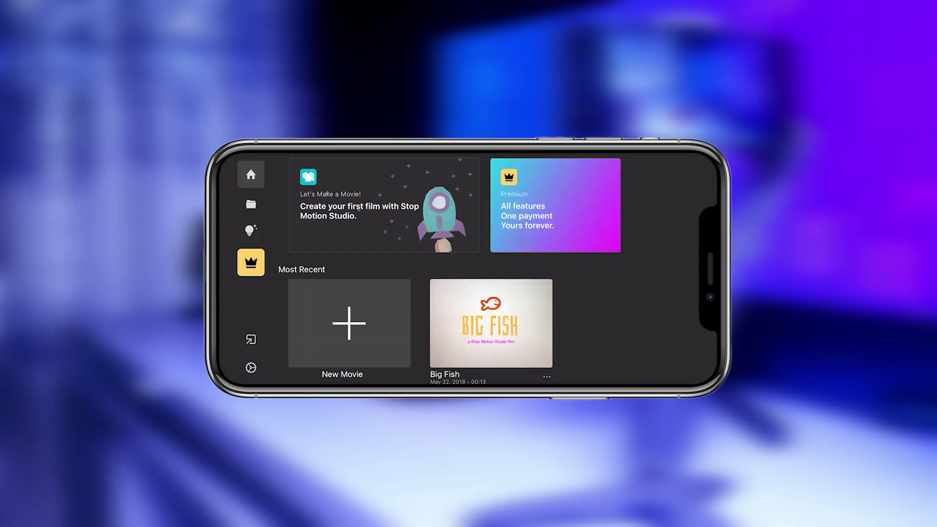
Step: Create a new movie, switch the camera to M (manual) mode and set focus by hand
left_click(349, 323)
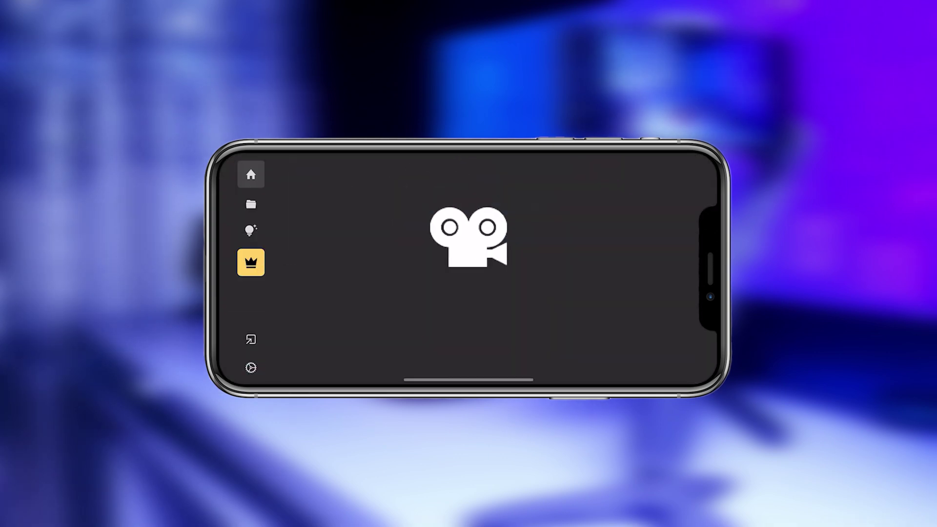
left_click(267, 301)
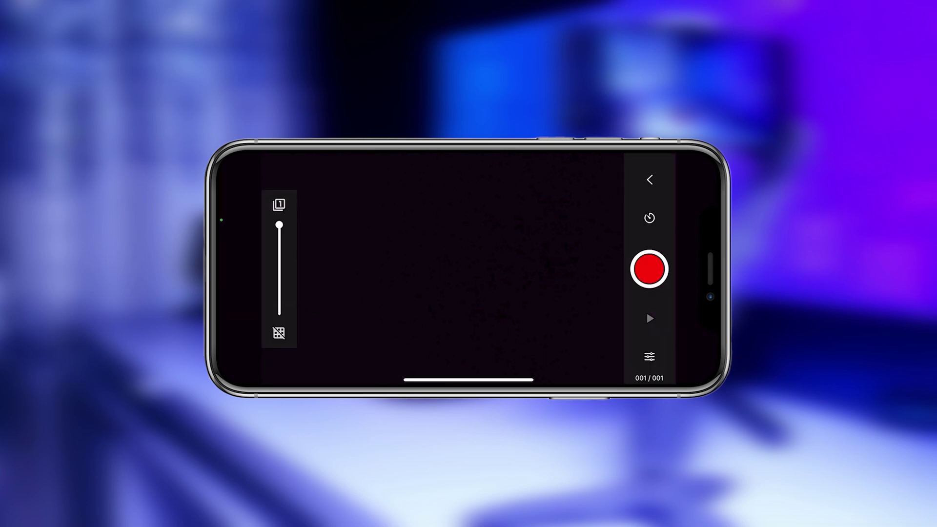
left_click(649, 357)
left_click(439, 299)
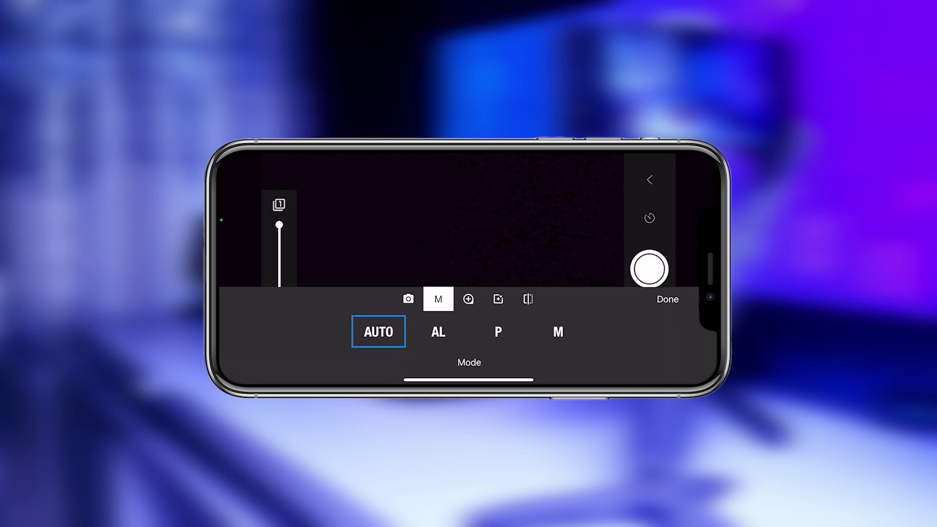
left_click(558, 332)
left_click(438, 299)
left_click(668, 300)
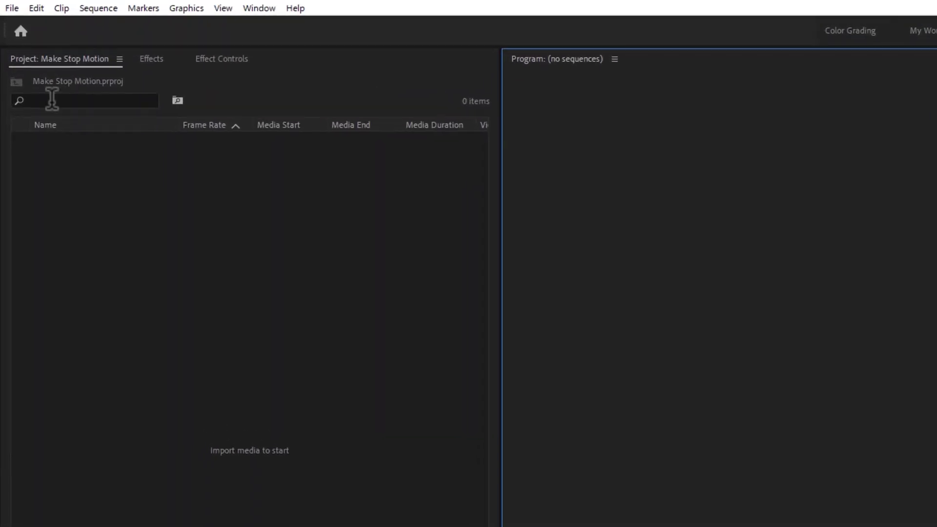
Step: In the Timeline preferences, set Still Image Default Duration to 2 frames
left_click(39, 8)
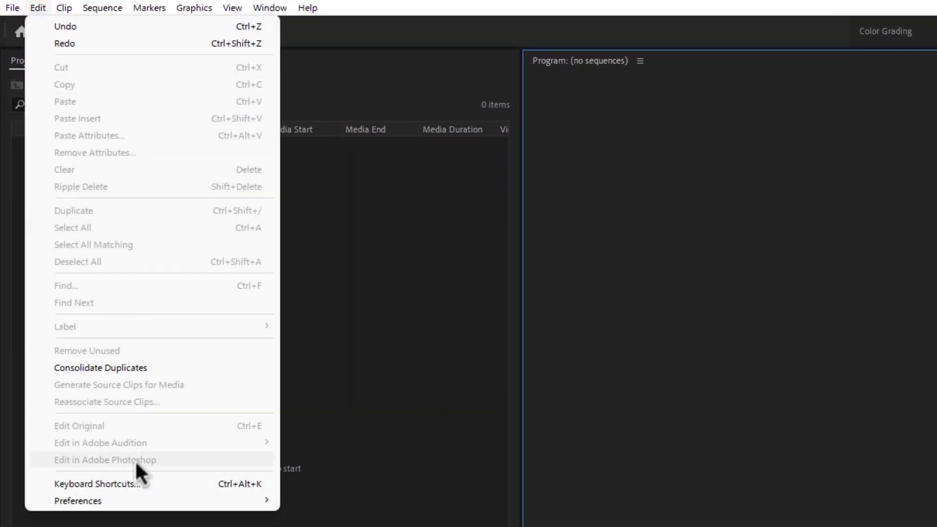
mouse_move(130, 502)
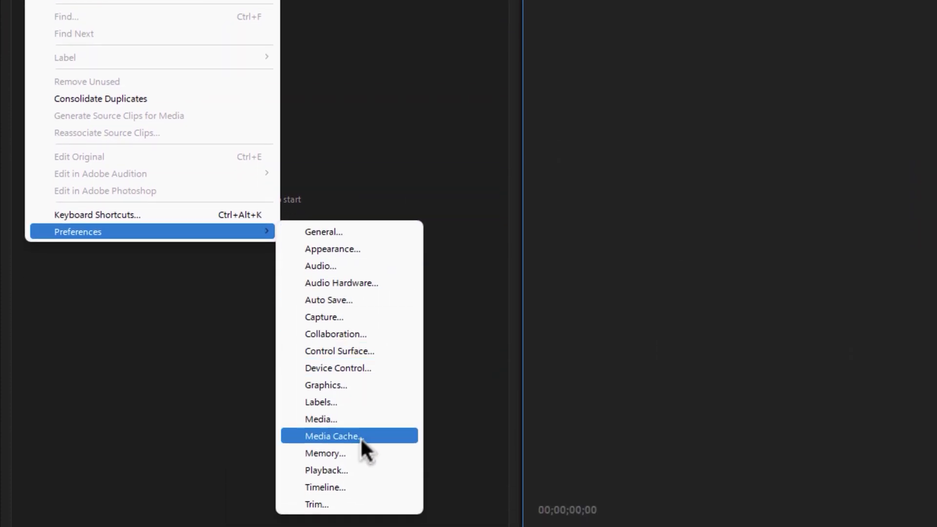
left_click(367, 486)
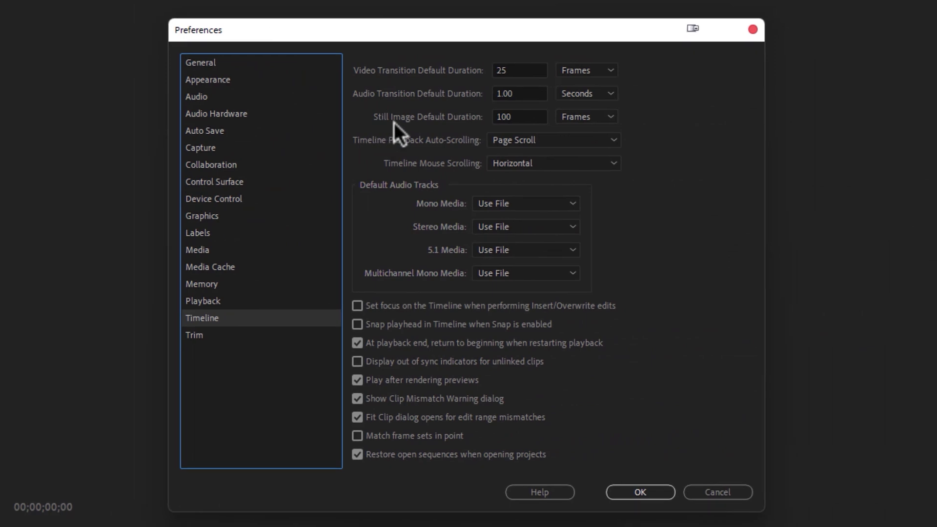
left_click(517, 117)
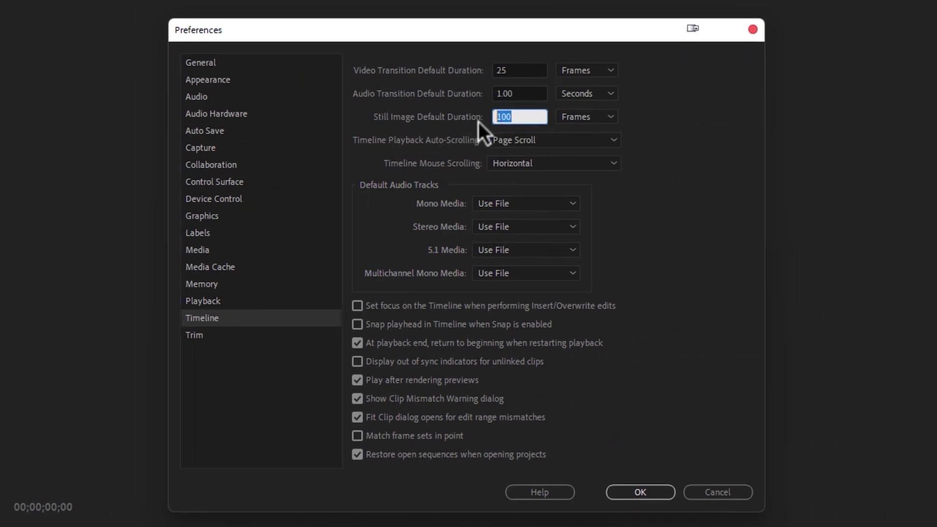
type("2")
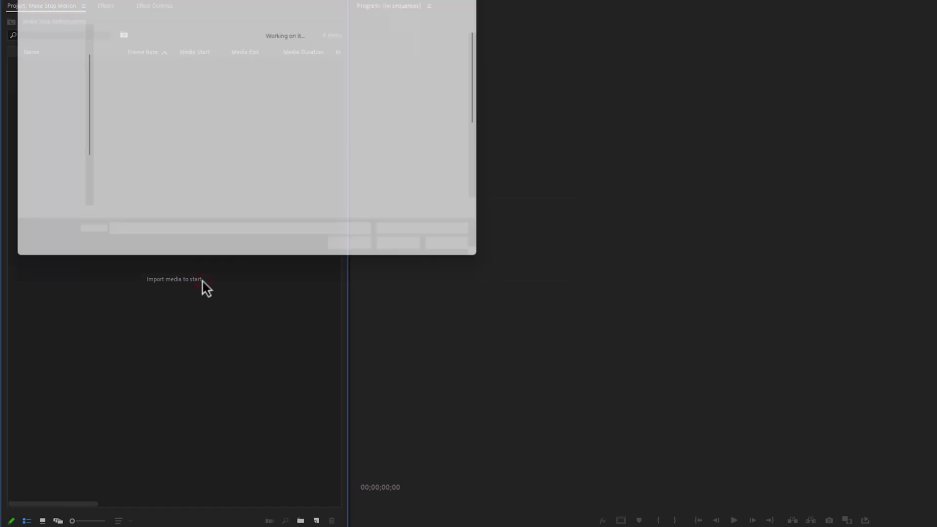
Step: Import all the JPG photos from the Car folder into the project
left_click(203, 144)
key("ctrl+a")
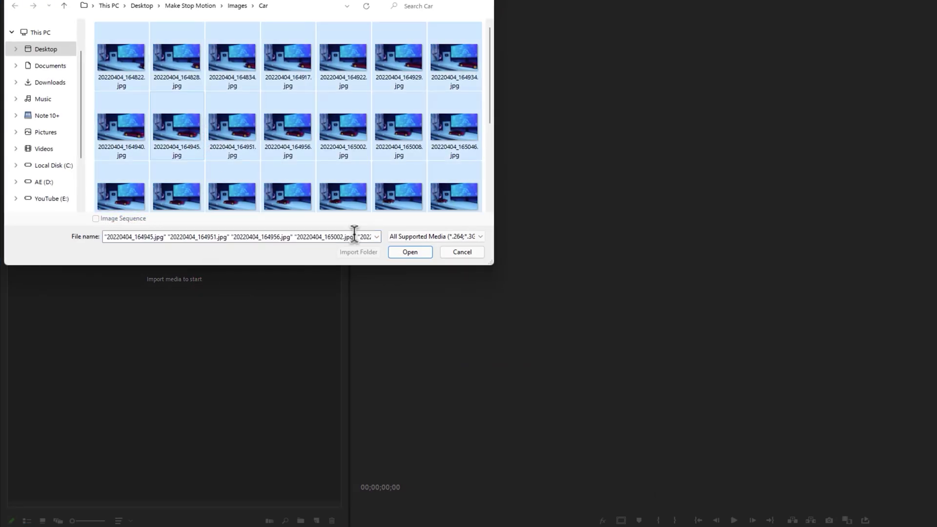
left_click(427, 253)
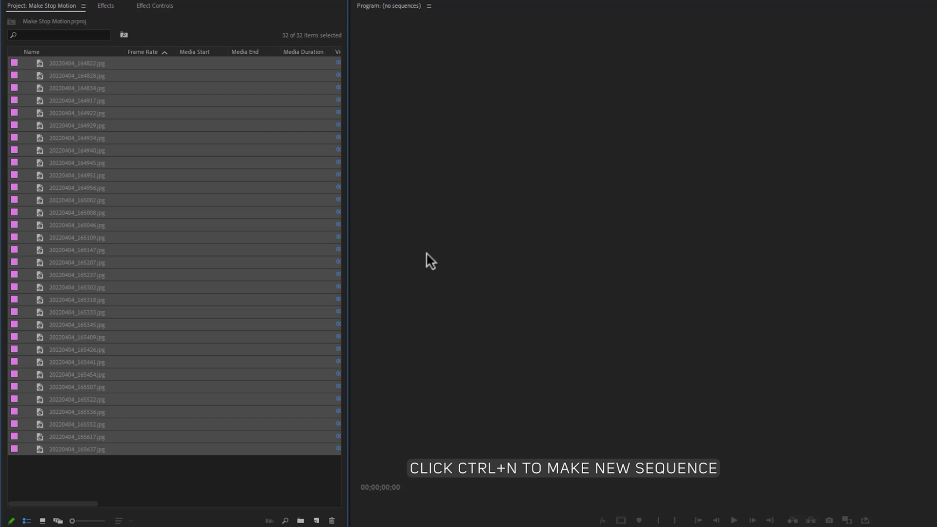
Step: Create a 1080P 25F-based sequence at 24 fps timebase named 'Stop Motion'
key("ctrl+n")
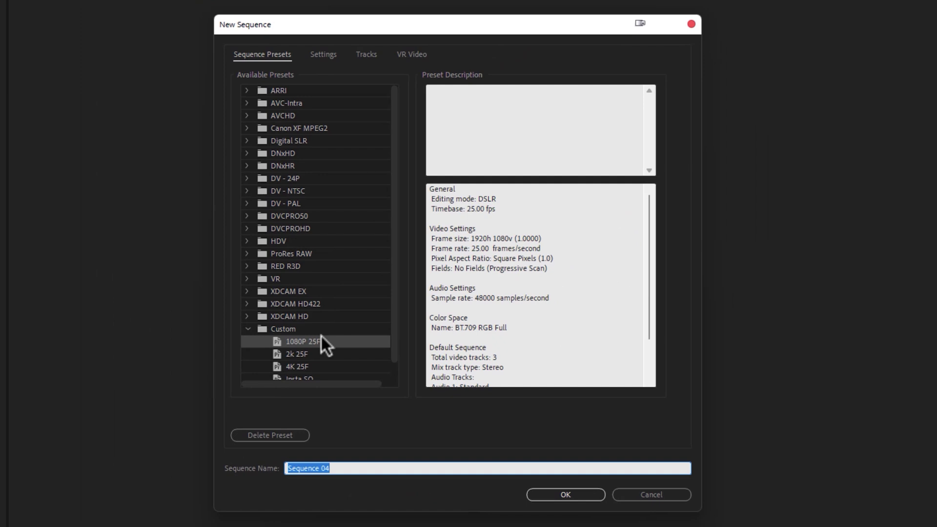
left_click(321, 338)
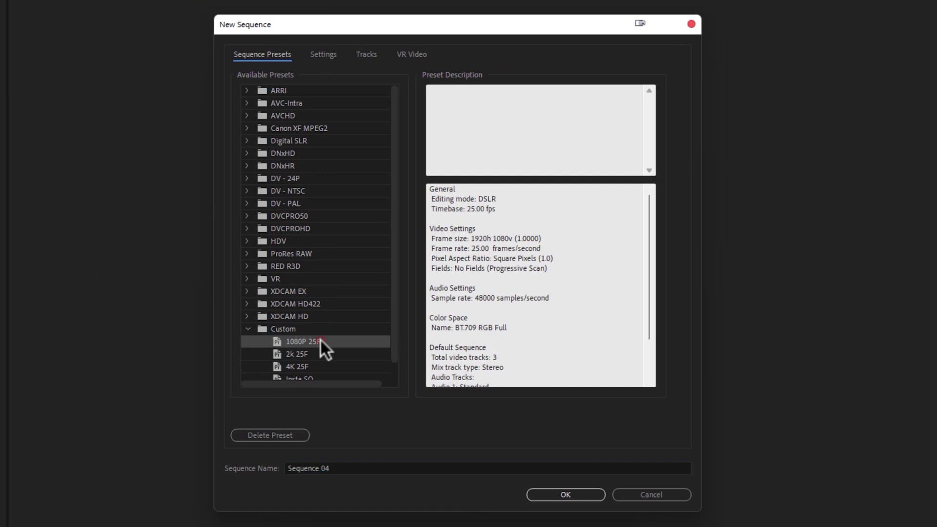
left_click(323, 54)
left_click(367, 131)
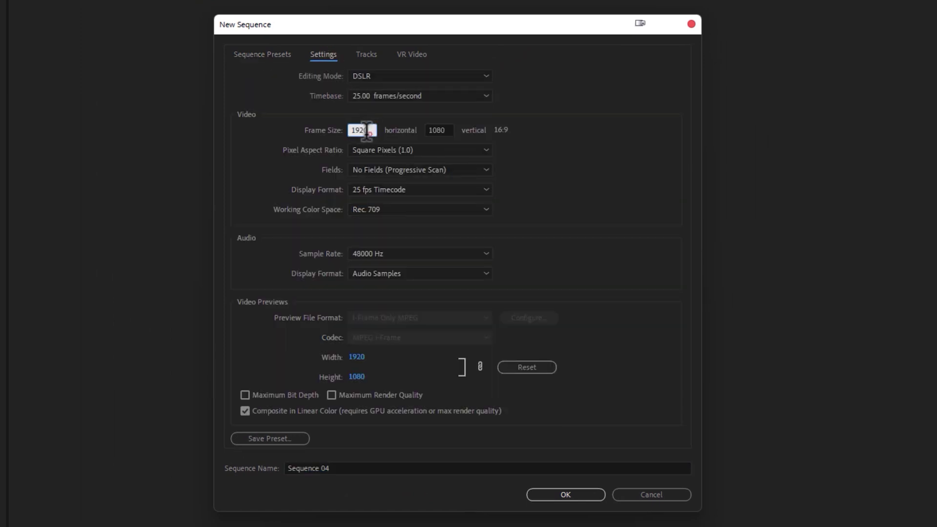
left_click(444, 96)
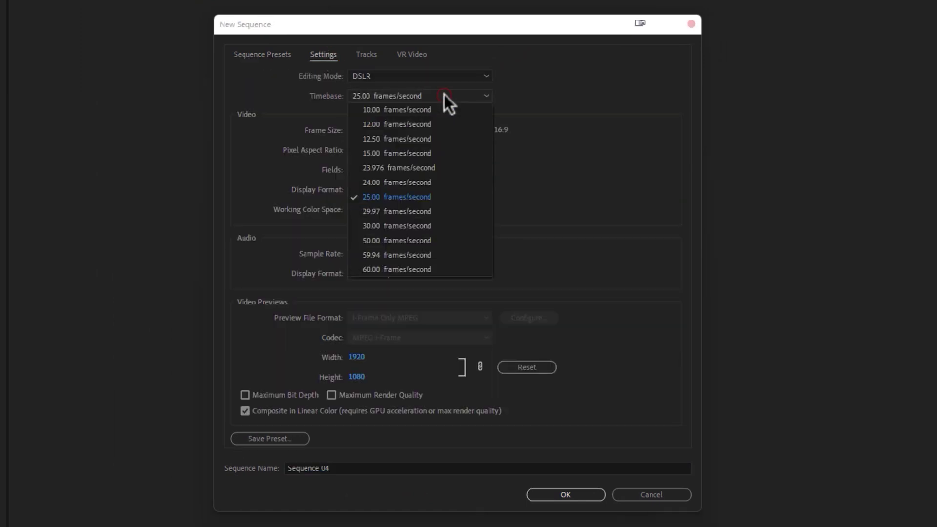
left_click(442, 187)
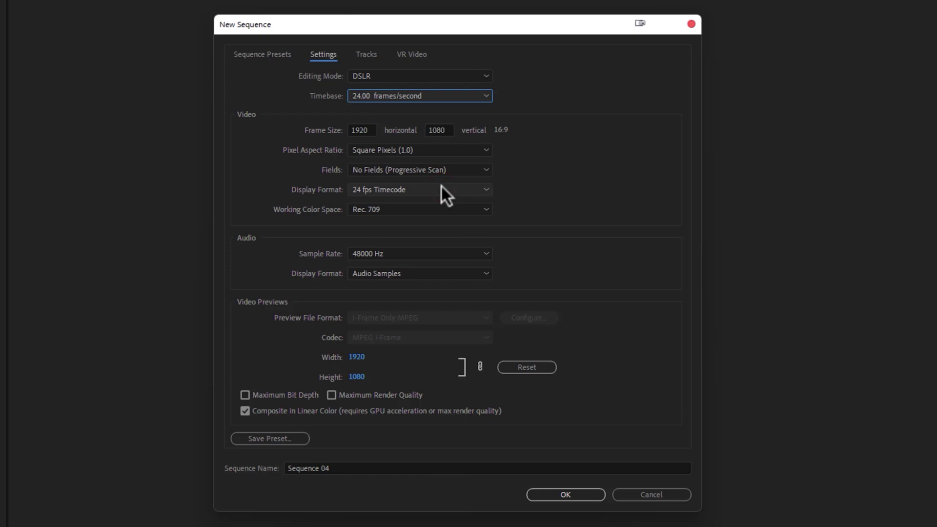
left_click(357, 467)
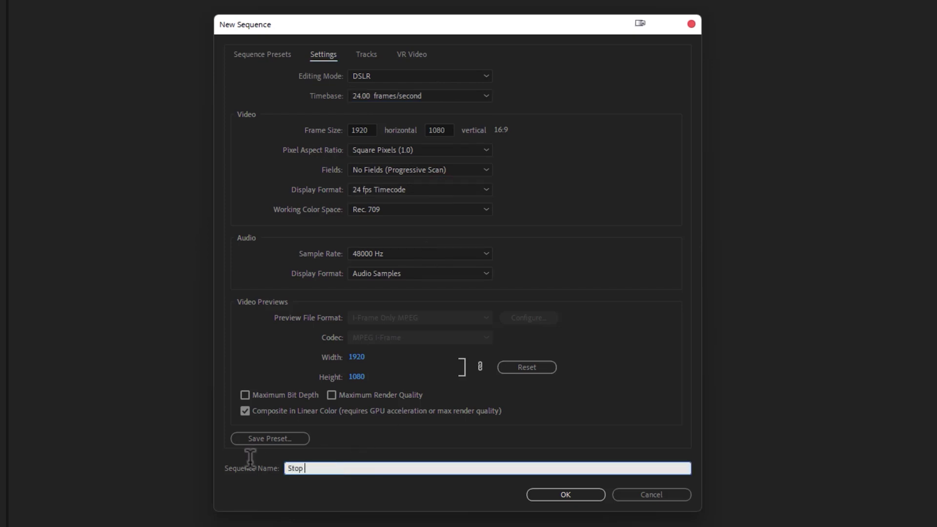
type("Motion")
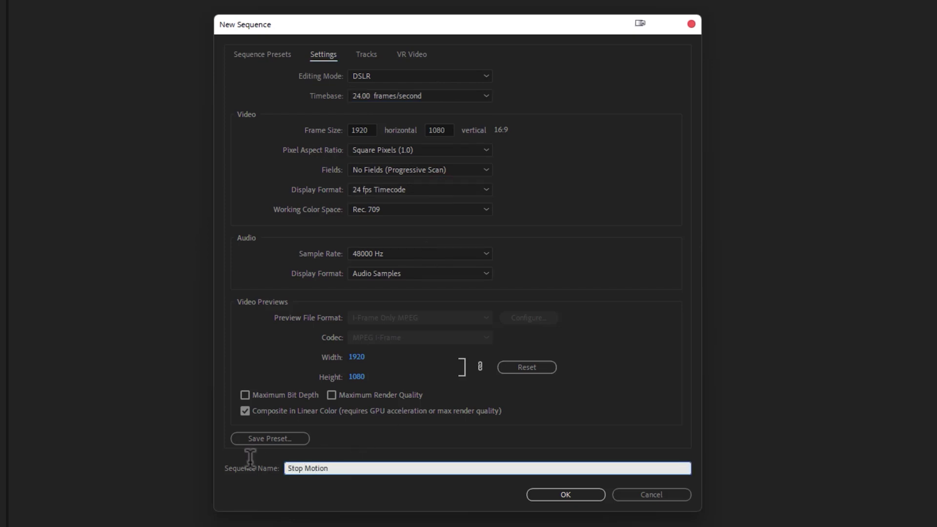
left_click(583, 492)
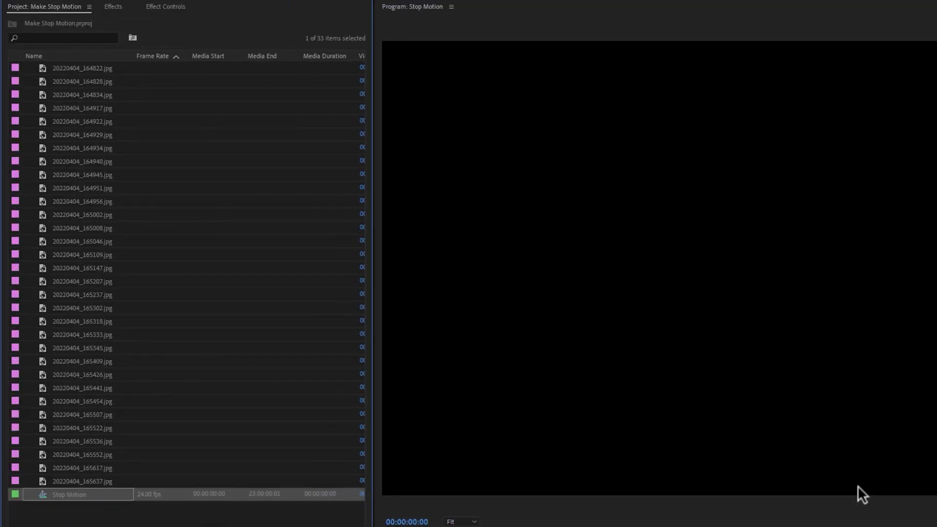
Step: Place all 32 car photos on V1 at the start of the Stop Motion sequence and play it
left_click(127, 70)
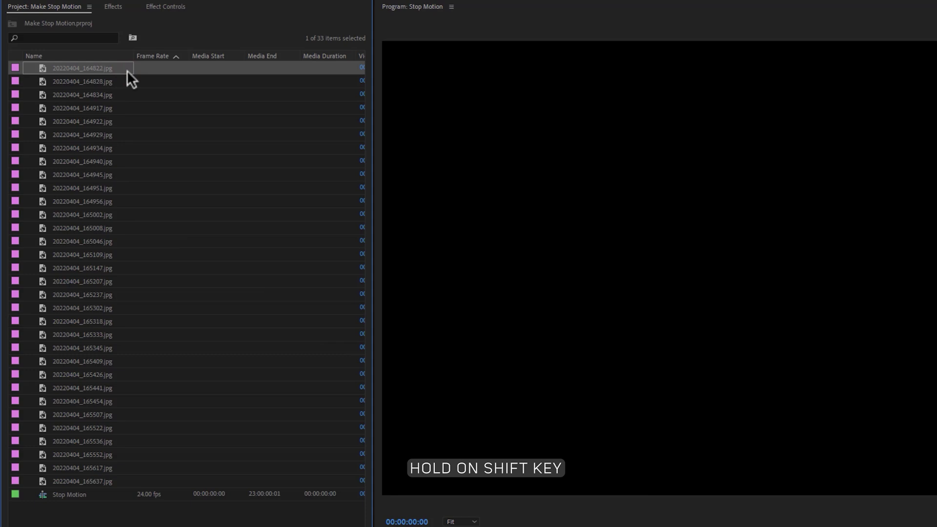
left_click(115, 481, "shift")
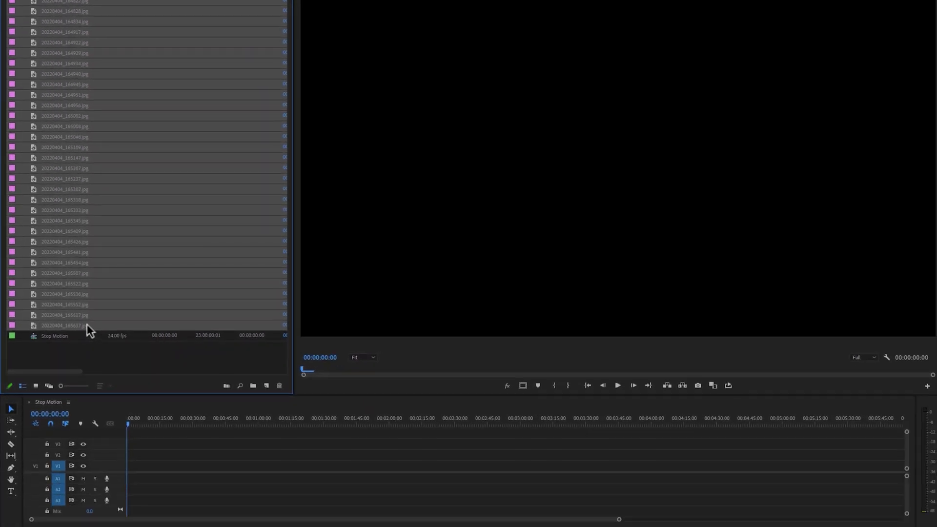
left_click_drag(86, 324, 133, 470)
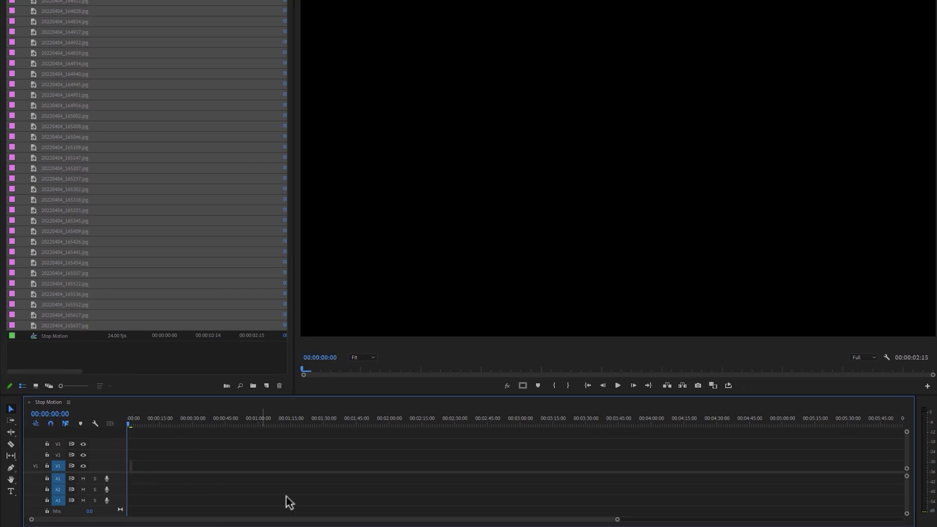
left_click_drag(618, 520, 63, 519)
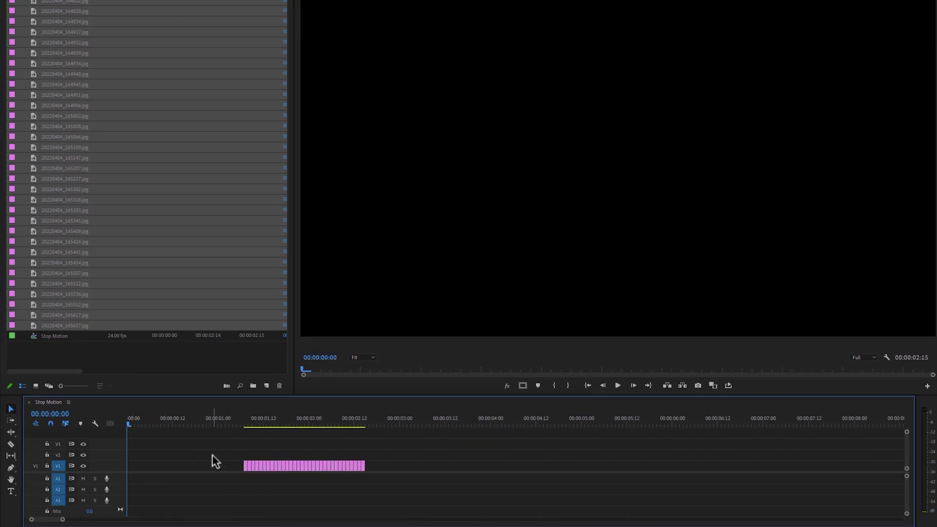
left_click_drag(213, 455, 386, 481)
left_click_drag(270, 467, 127, 466)
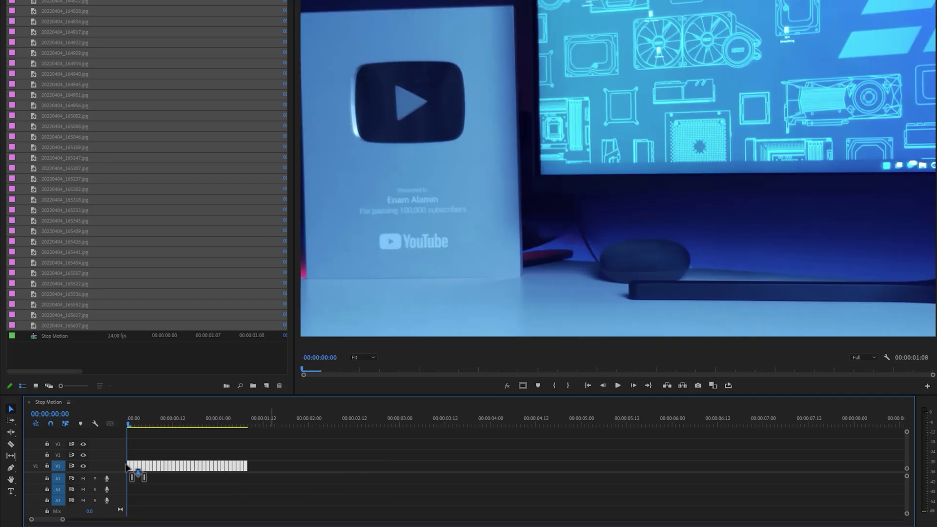
left_click(623, 386)
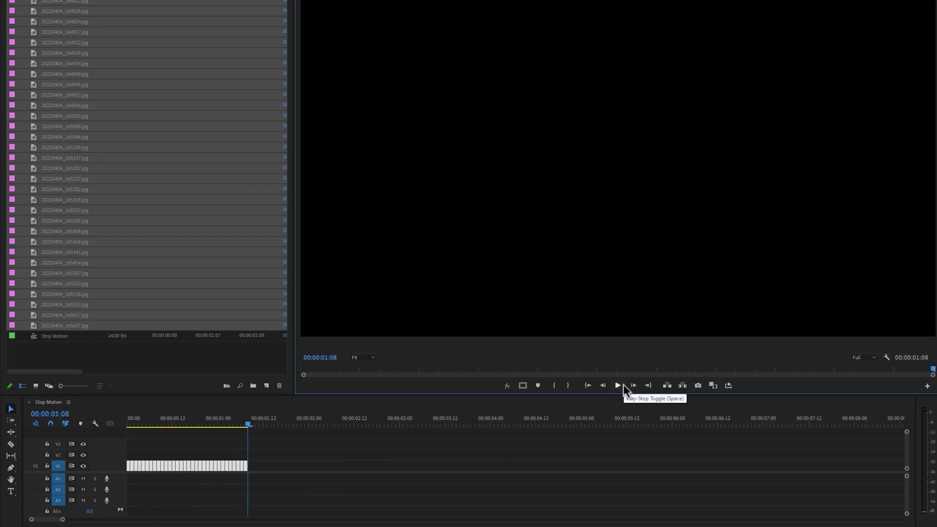
Step: Scale the car clips to frame size and replay the animation from the start
left_click_drag(203, 419, 168, 429)
left_click_drag(271, 472, 272, 472)
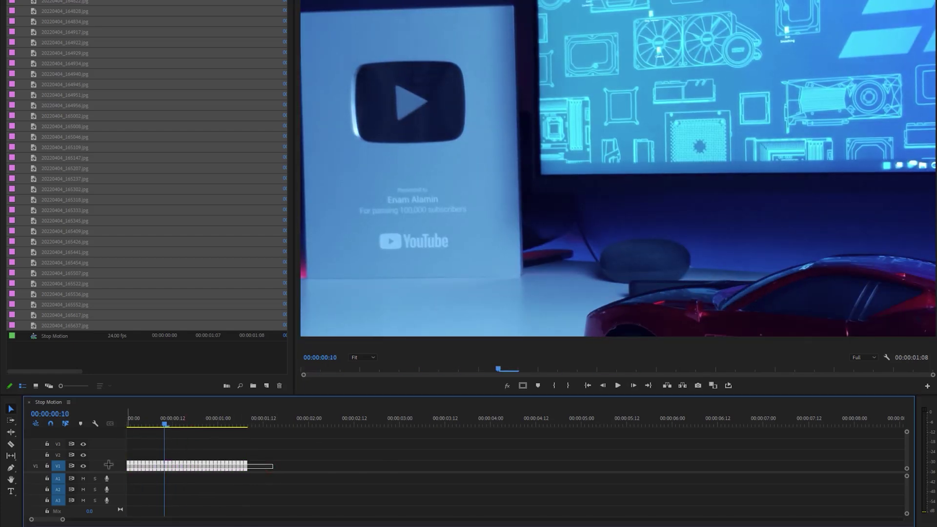
right_click(177, 466)
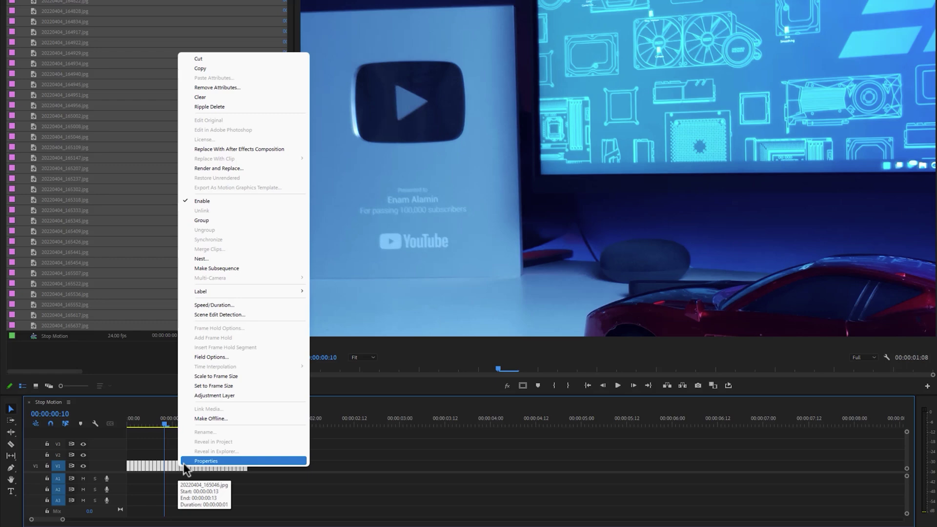
left_click(255, 379)
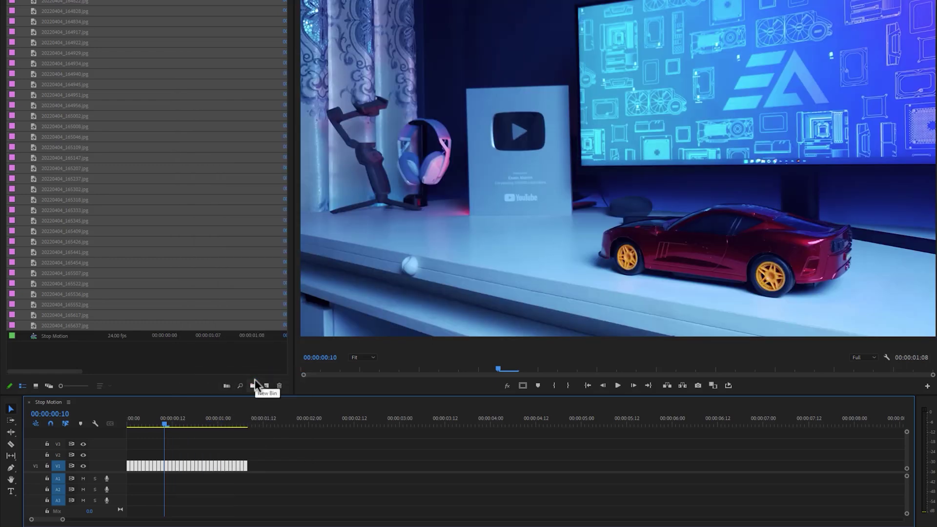
left_click(128, 421)
left_click(618, 386)
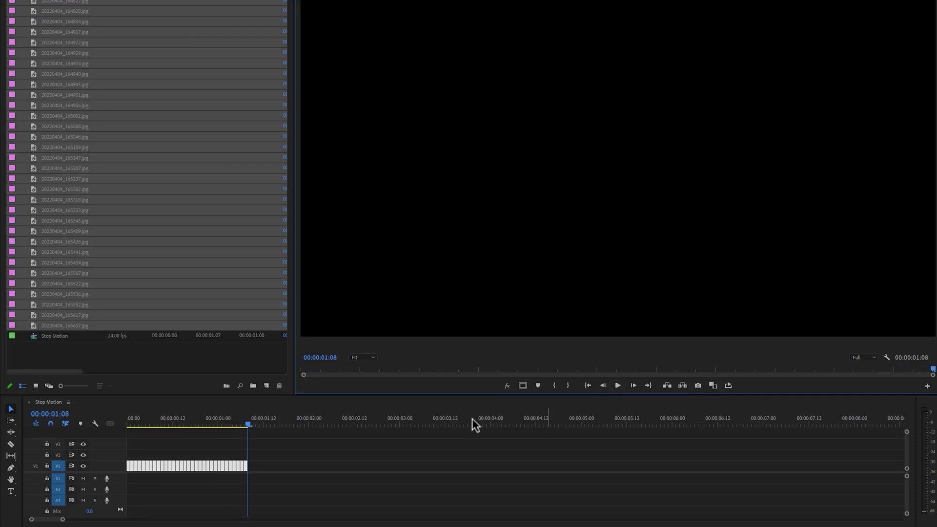
left_click(125, 421)
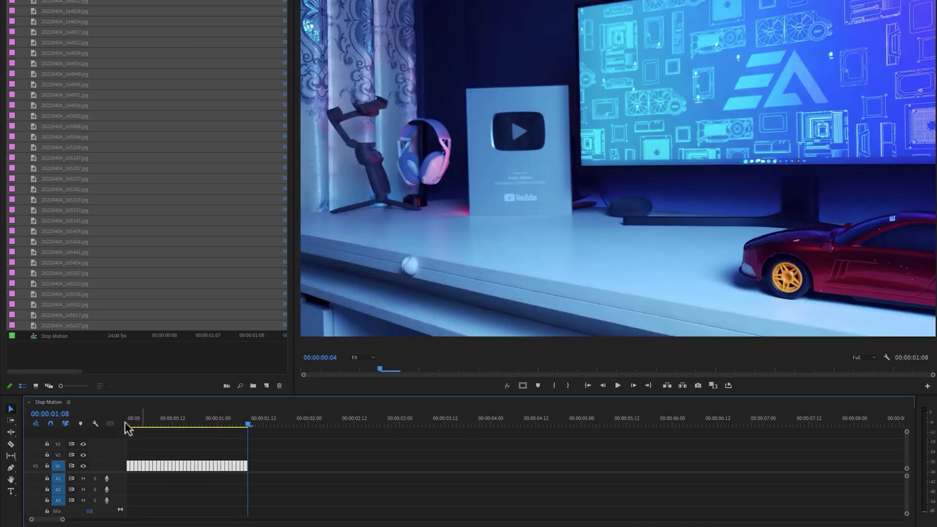
key("space")
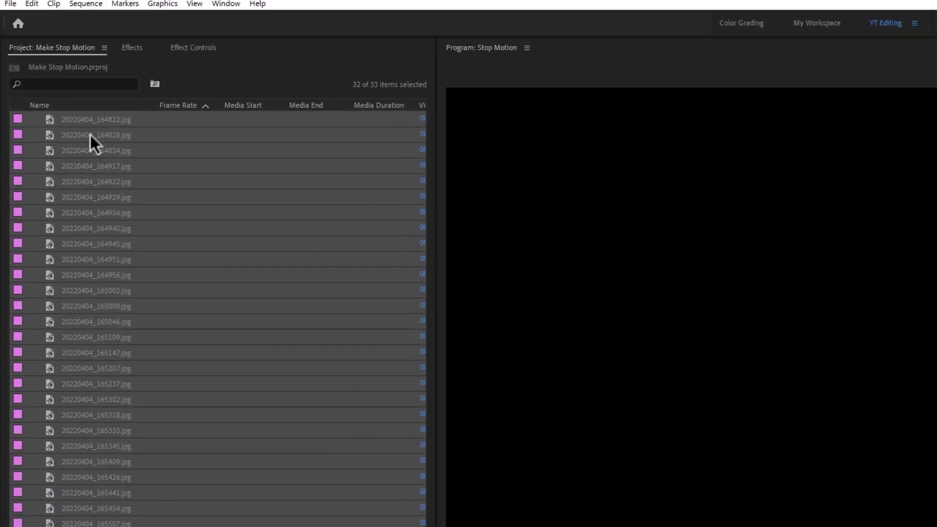
Step: Change the still image default duration in Timeline preferences to 3 frames
left_click(31, 4)
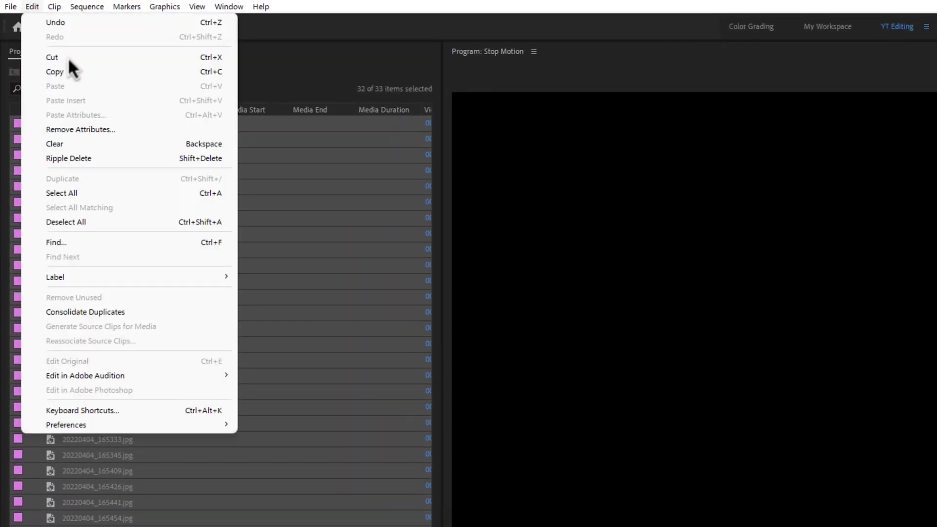
mouse_move(131, 424)
left_click(300, 489)
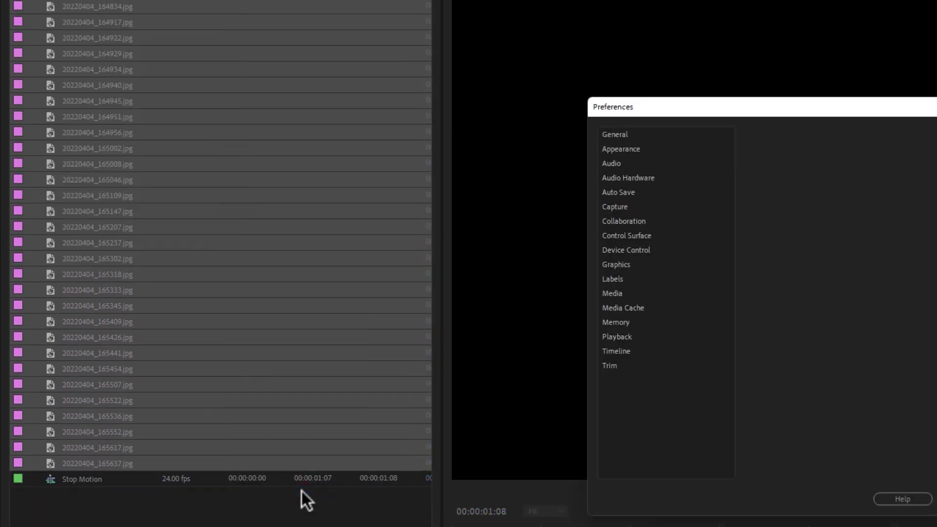
left_click(500, 139)
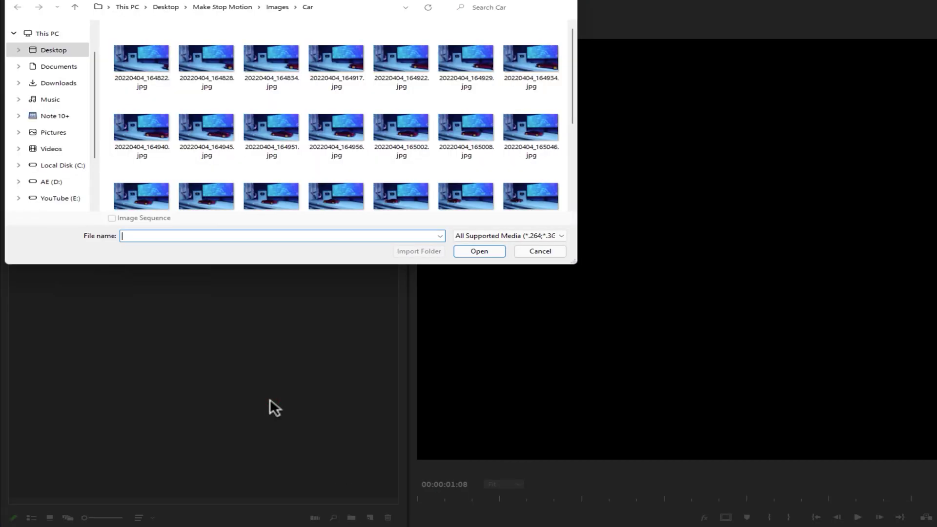
Step: Go up to the Images folder, open the Tree folder and select its photos for import
left_click(278, 7)
double_click(163, 75)
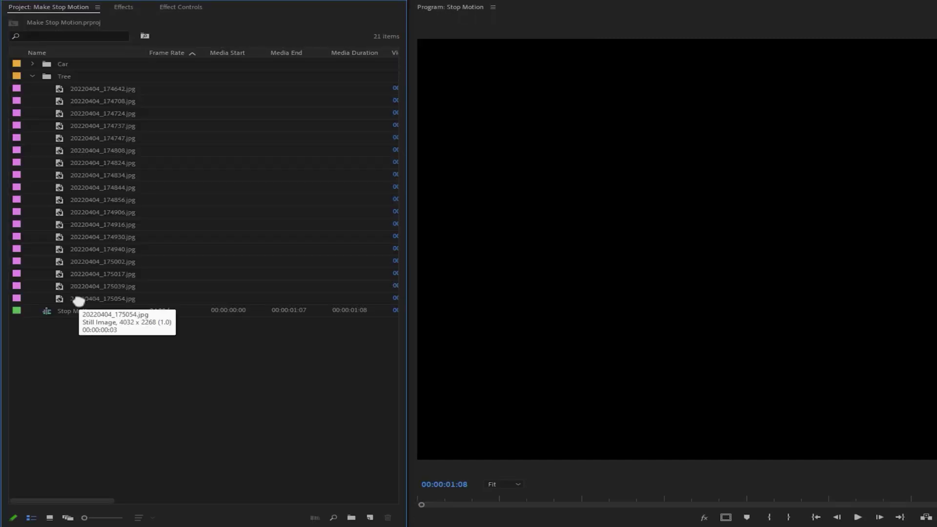
left_click(134, 89)
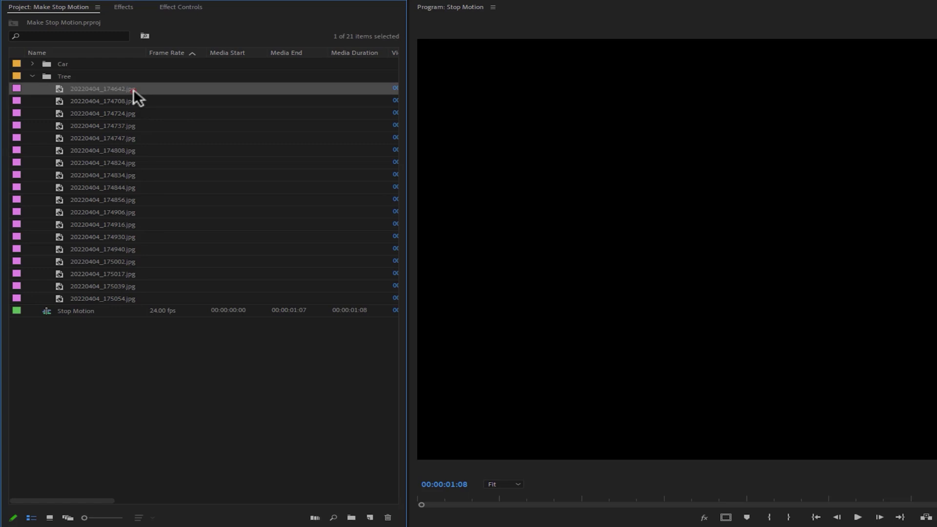
Step: Place the 18 Tree images on V1 after the car clips and play that section
left_click(126, 295, "shift")
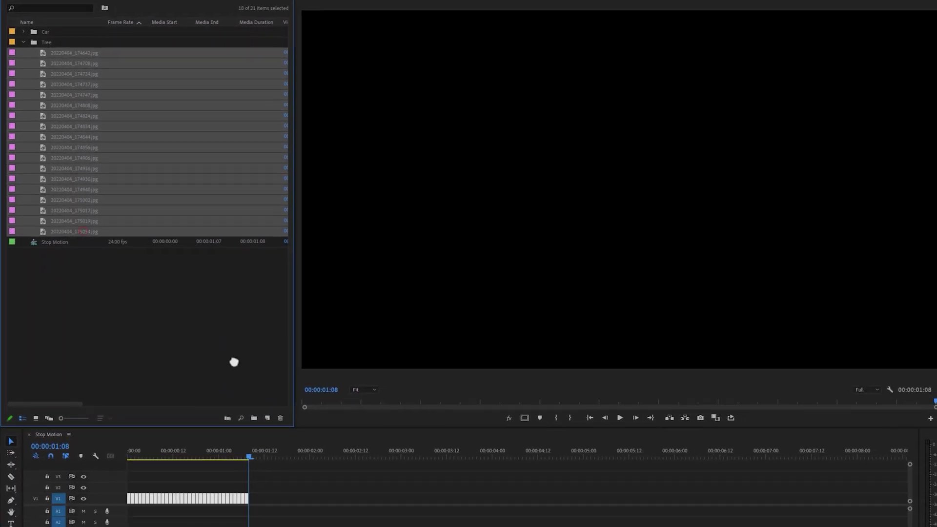
left_click_drag(233, 362, 373, 508)
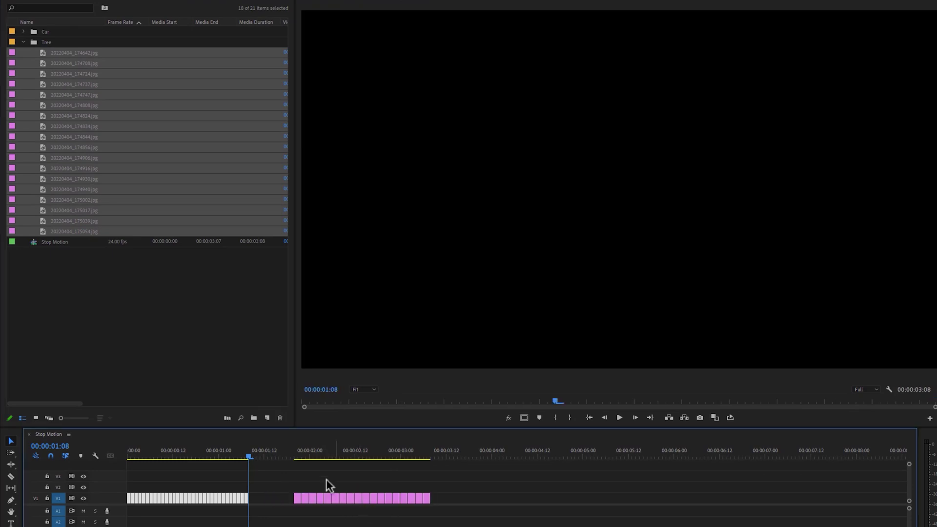
left_click(293, 455)
key("space")
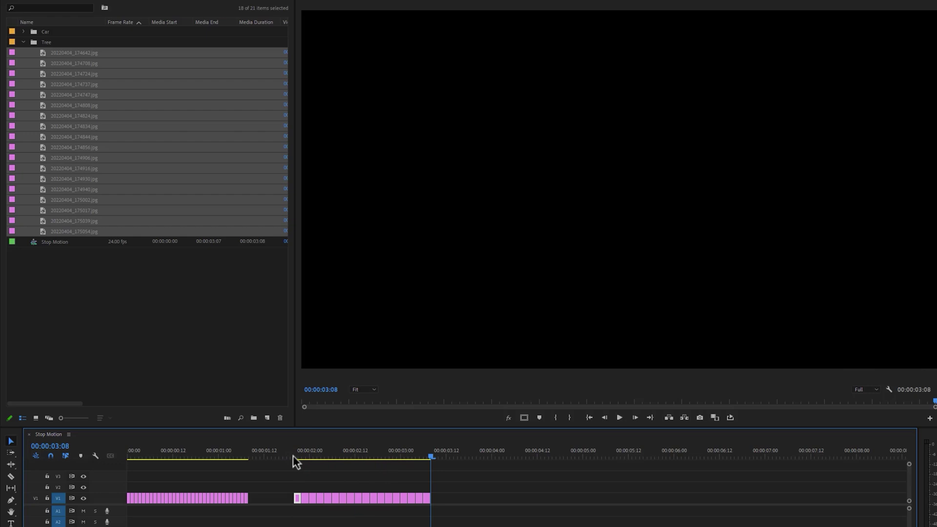
Step: Fit the Tree clips to the frame size, preview them, and reselect all Tree clips
left_click_drag(289, 480, 464, 515)
right_click(374, 505)
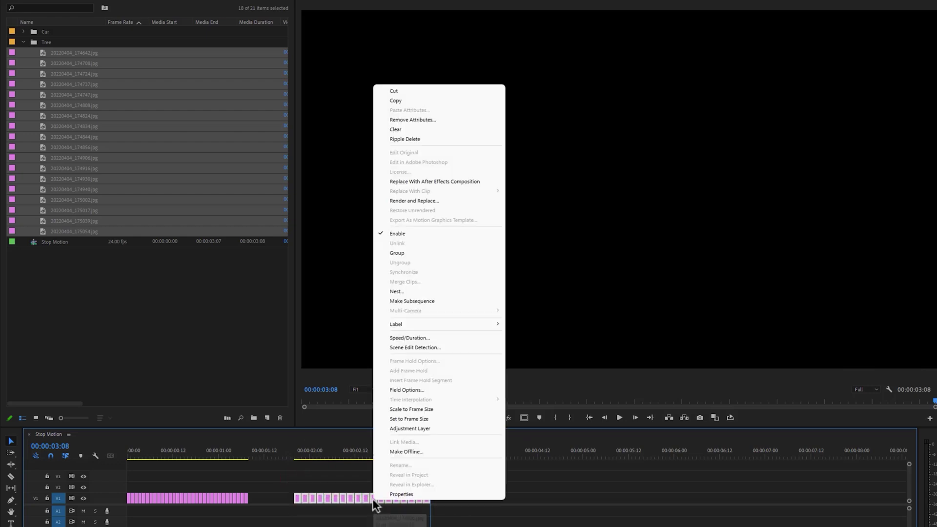
left_click(442, 420)
left_click_drag(331, 456, 301, 464)
key("space")
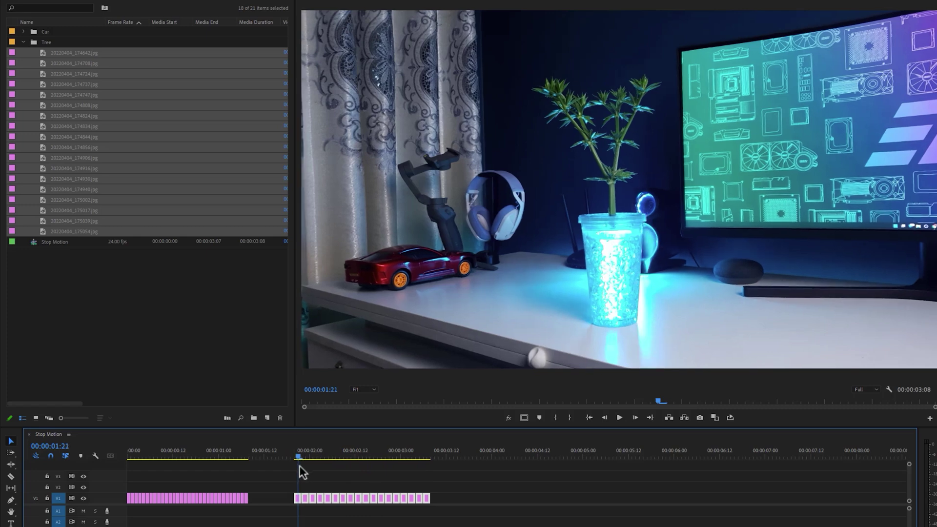
left_click(299, 456)
key("space")
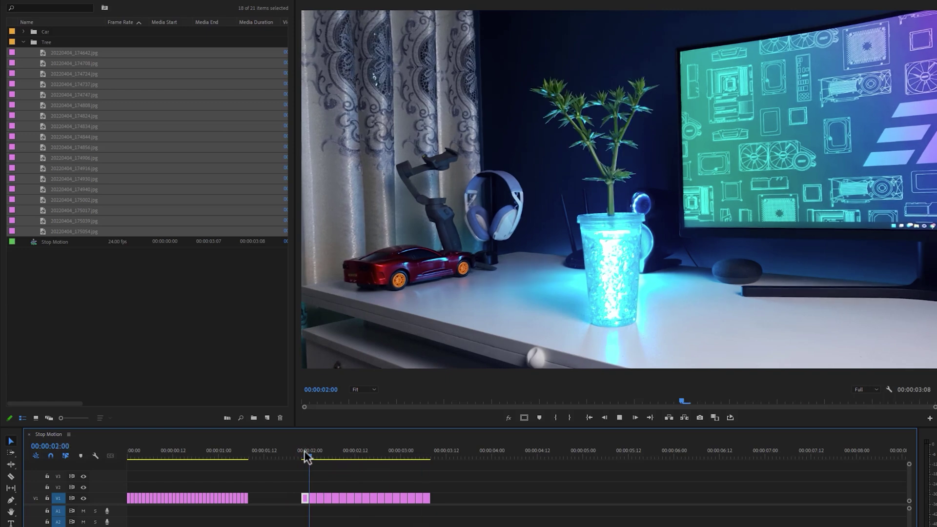
left_click(304, 451)
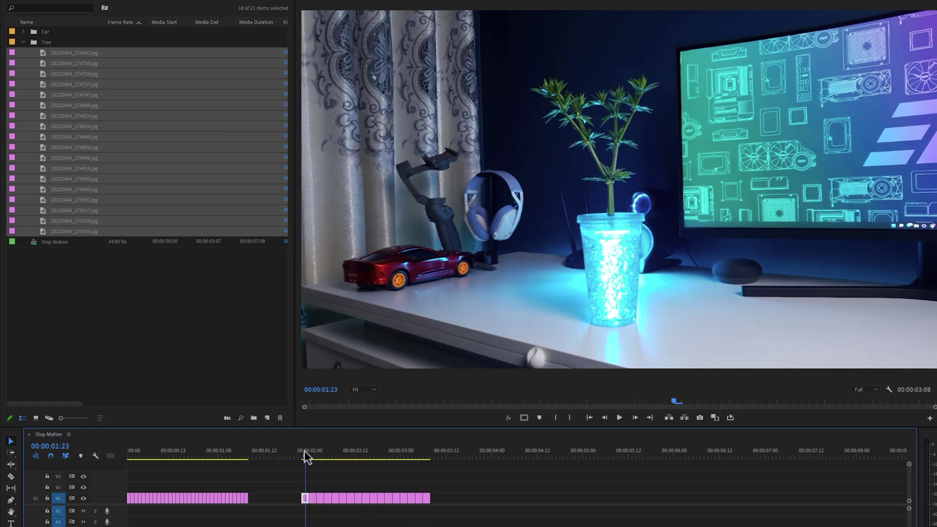
left_click_drag(299, 488, 440, 510)
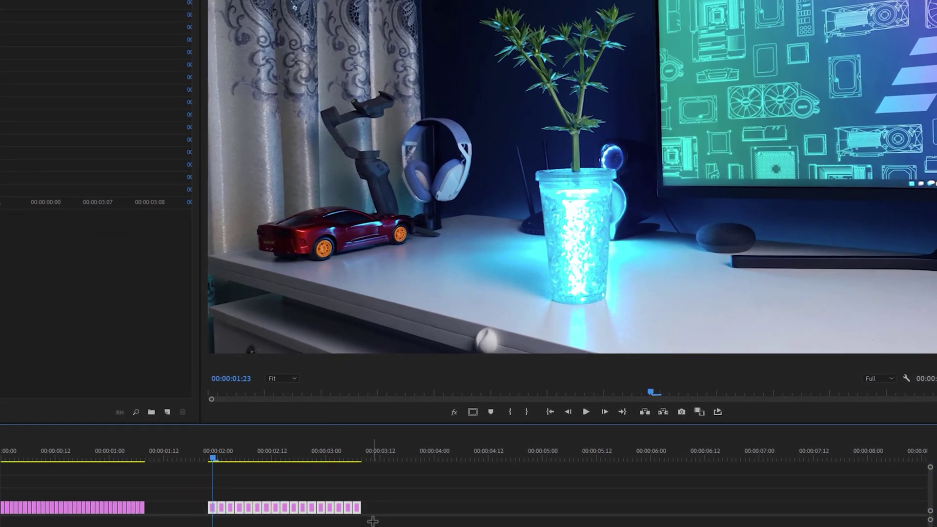
Step: Nest the selected Tree clips into a single nested sequence
right_click(285, 512)
left_click(338, 260)
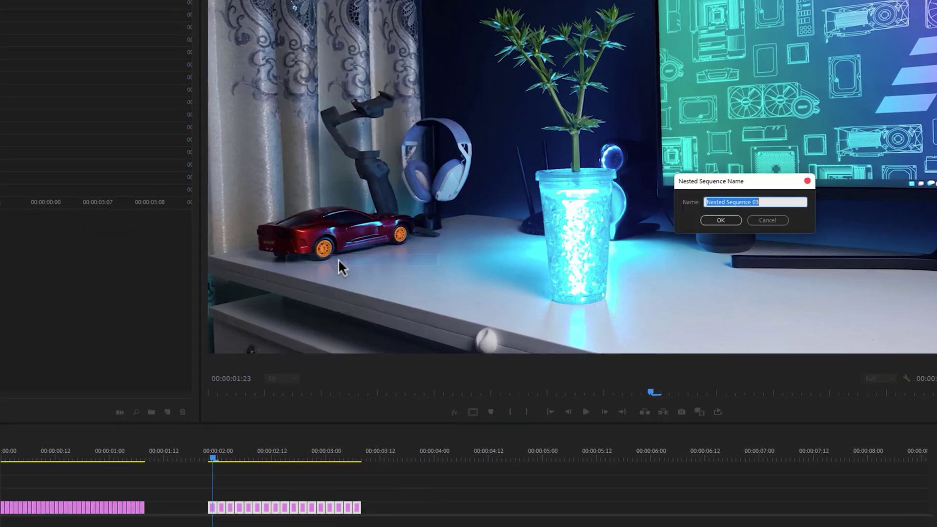
left_click(724, 220)
Step: Set the nested clip to 50% speed with Reverse Speed on and preview it
left_click(279, 511)
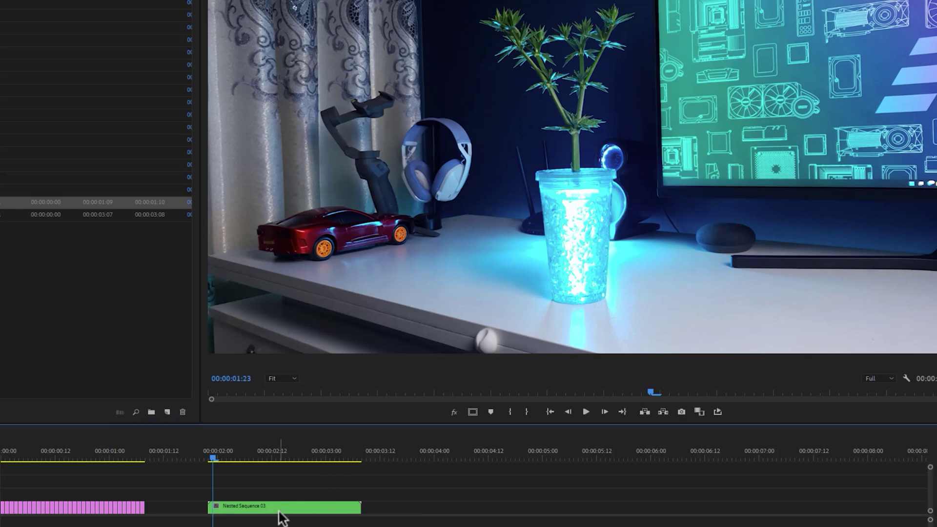
right_click(279, 511)
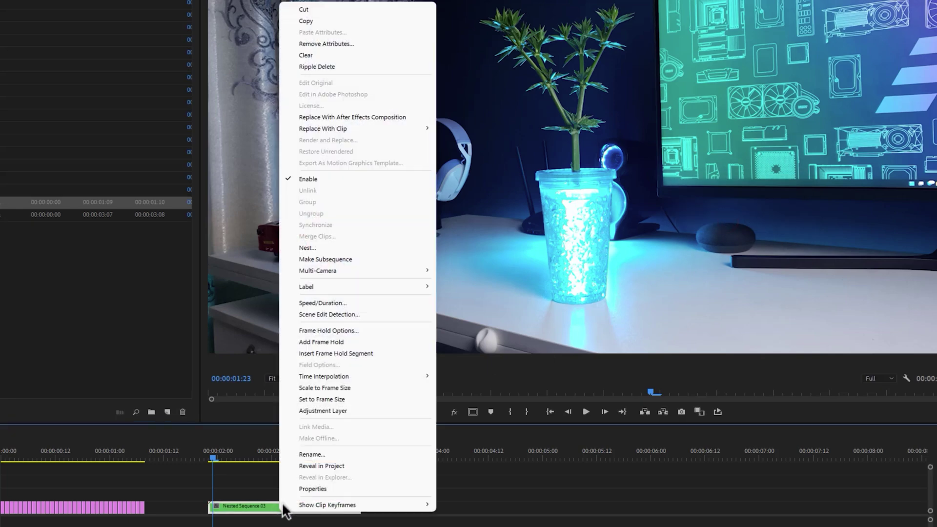
left_click(353, 303)
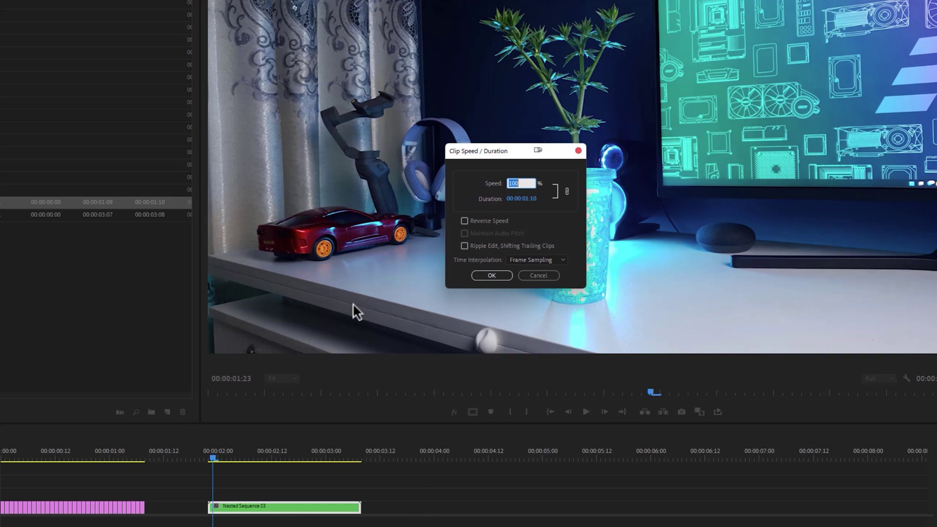
type("50")
left_click(471, 221)
left_click(492, 275)
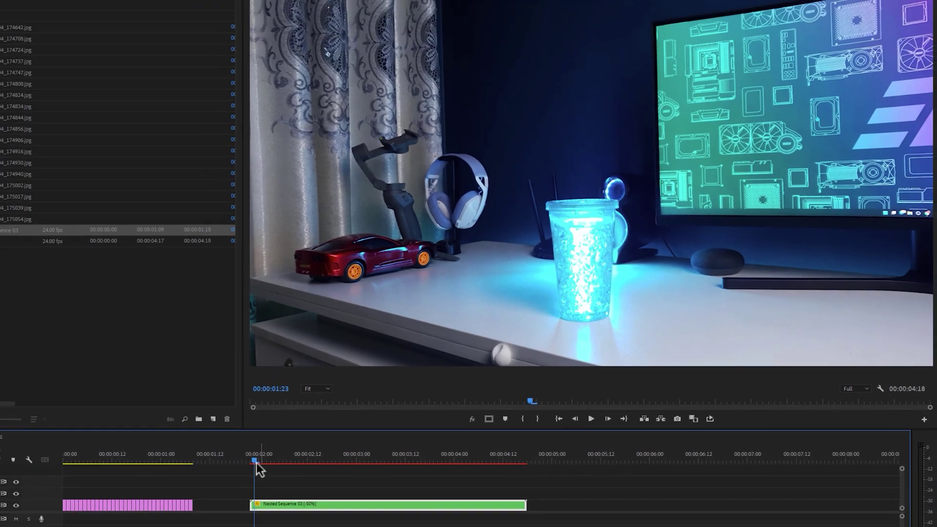
key("space")
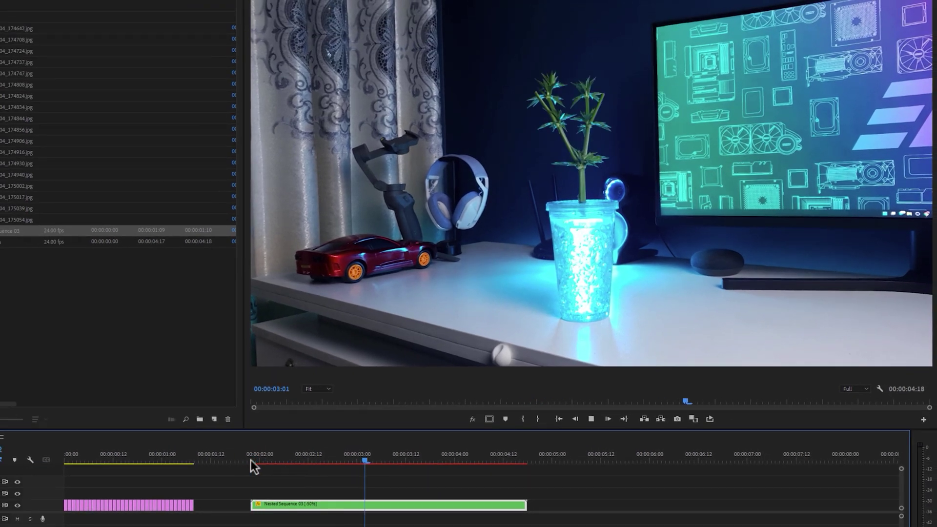
left_click(255, 459)
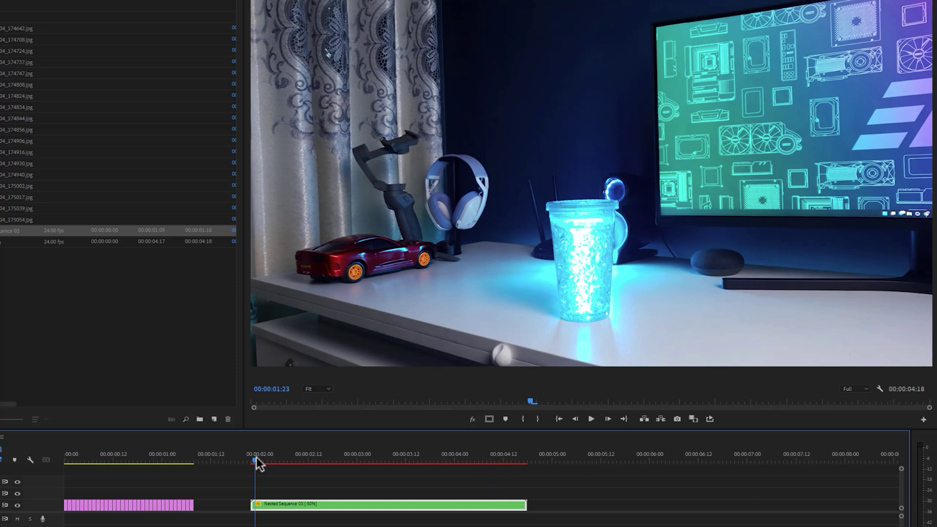
Step: Retime the reversed nested clip faster (147.83%) and preview the result
key("ctrl+r")
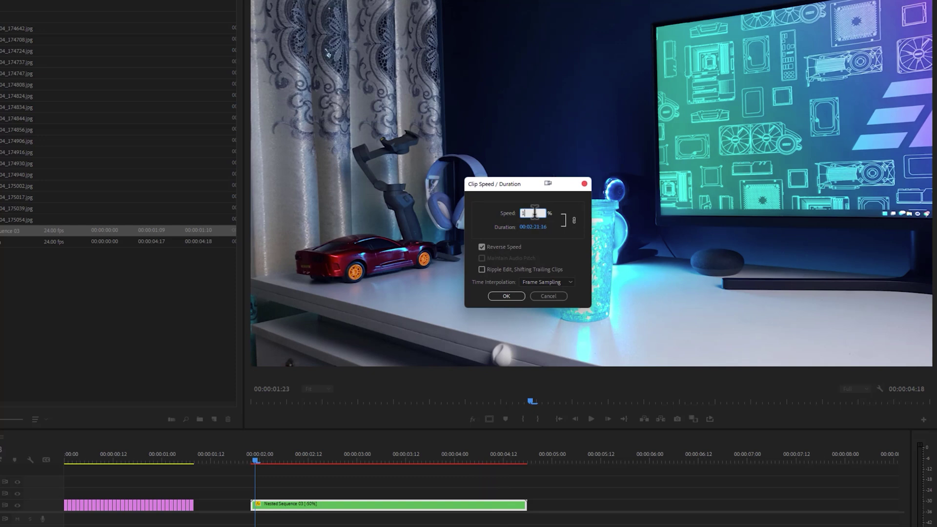
left_click(511, 298)
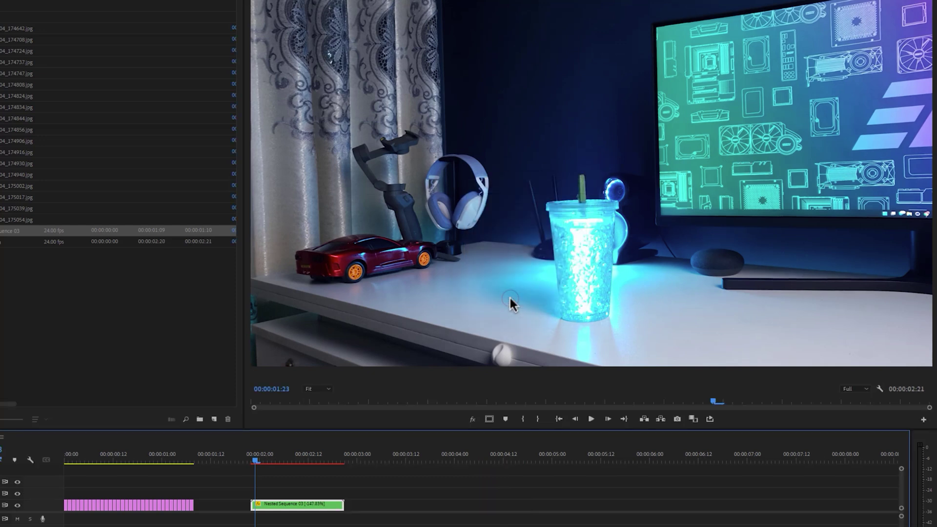
key("space")
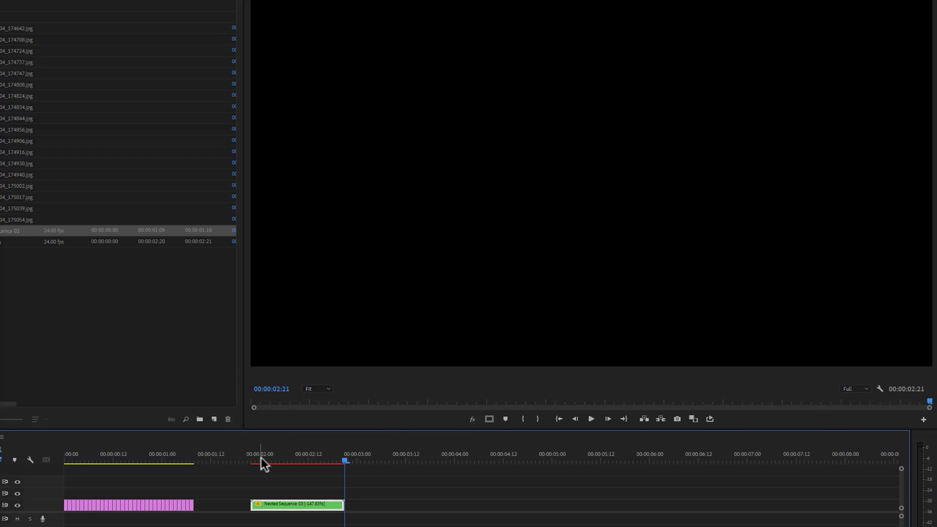
left_click(262, 459)
Step: Alt-drag a copy of the nested clip after itself and turn off Reverse Speed on the copy
left_click(251, 460)
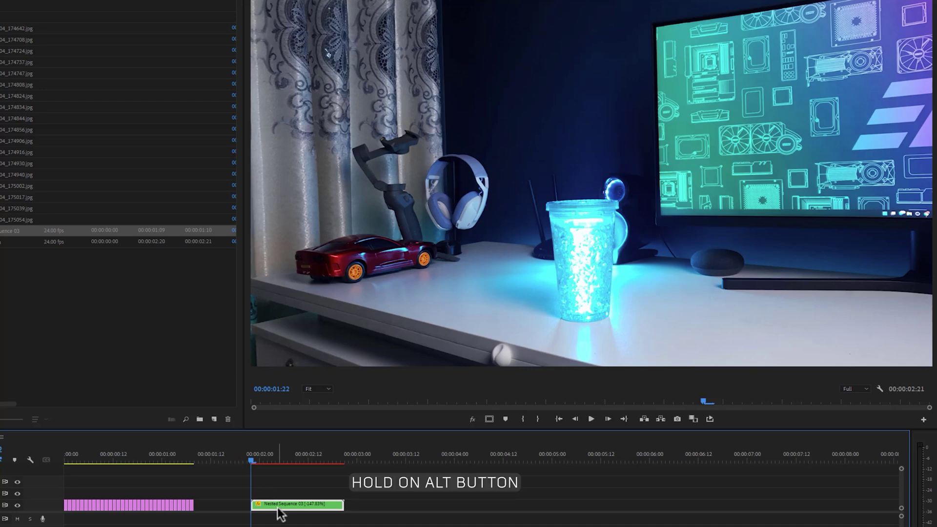
left_click_drag(280, 511, 383, 511)
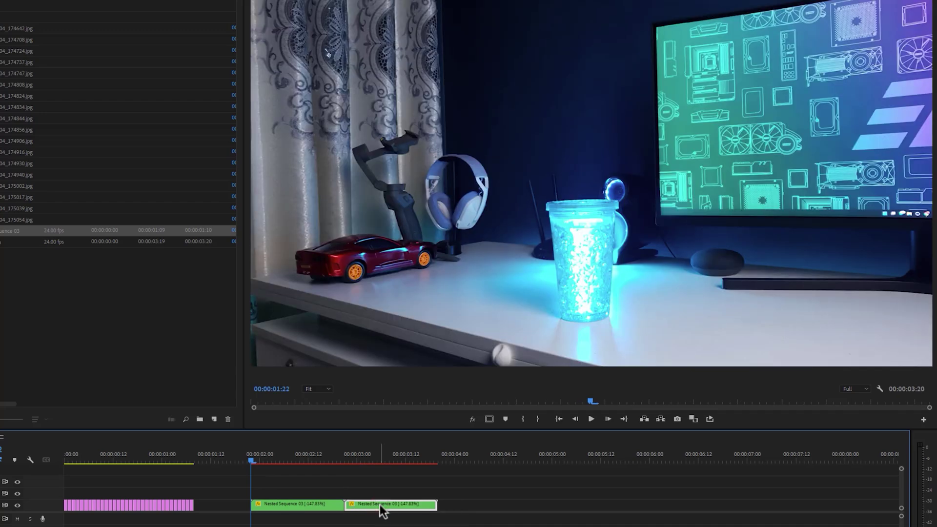
key("ctrl+r")
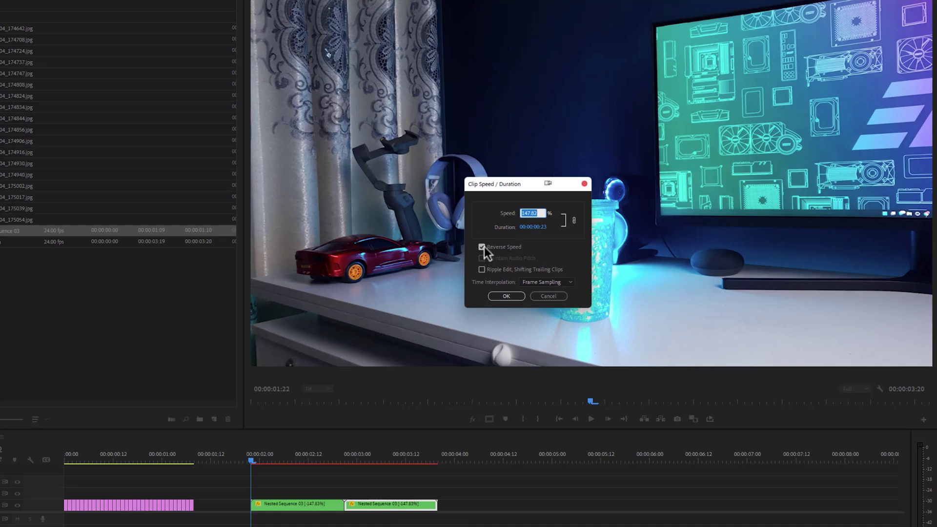
left_click(482, 247)
left_click(511, 293)
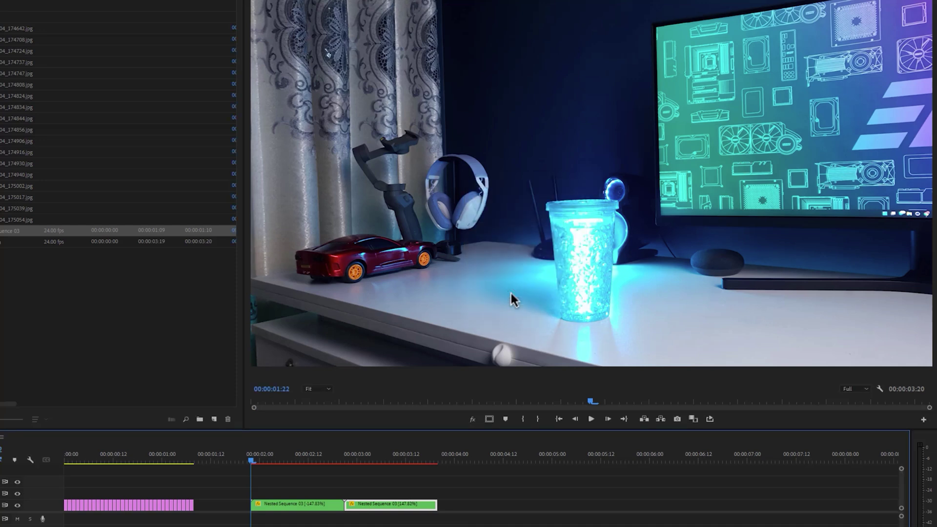
Step: Mark In/Out around both nested clips, enable Loop, and play them looping
key("i")
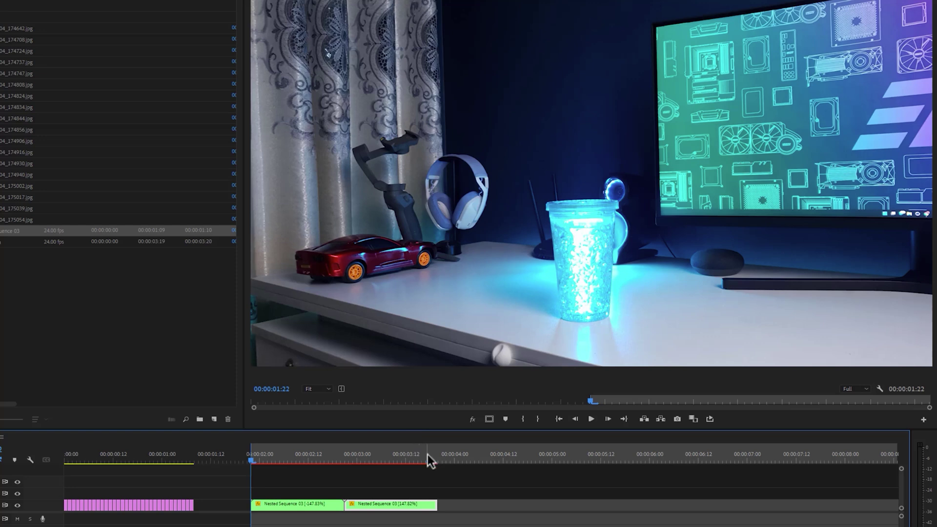
left_click(434, 460)
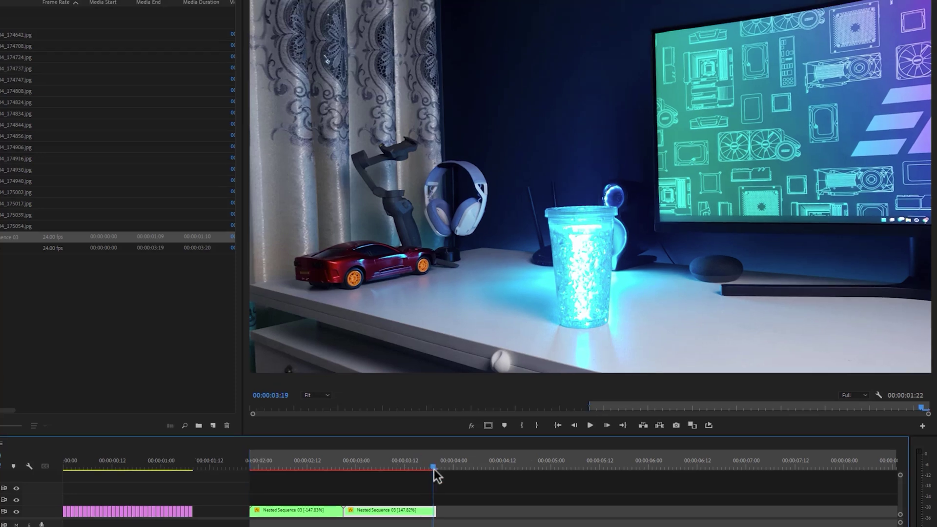
key("o")
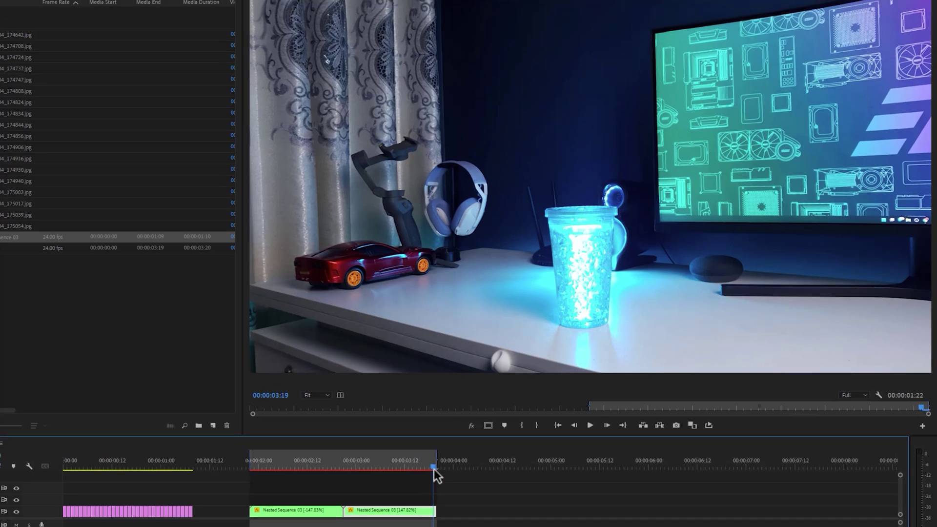
left_click(711, 425)
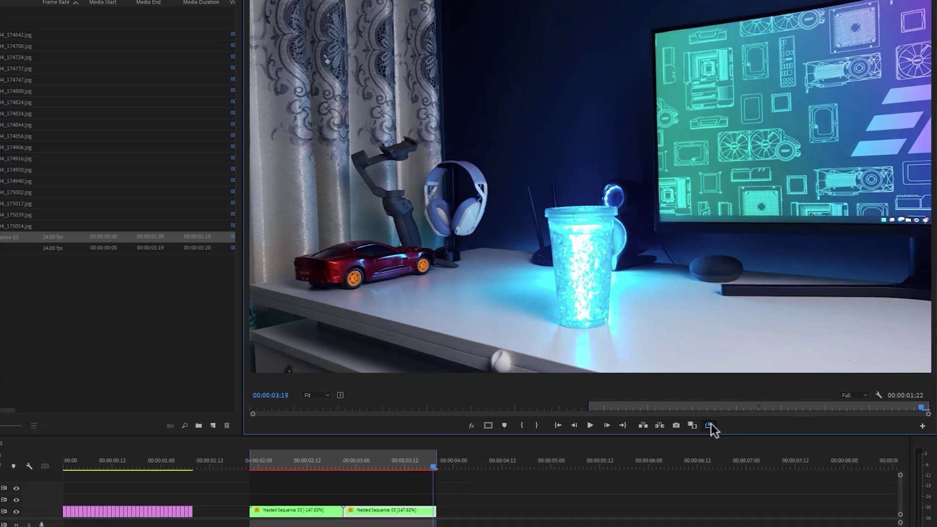
left_click(591, 426)
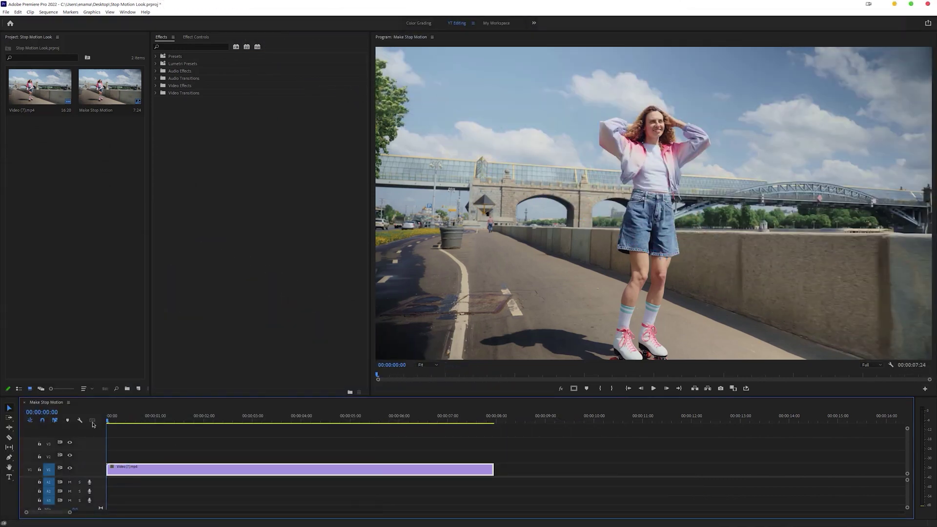
Step: Search 'post' in Effects and apply Posterize Time to the skating clip Video (7).mp4
key("space")
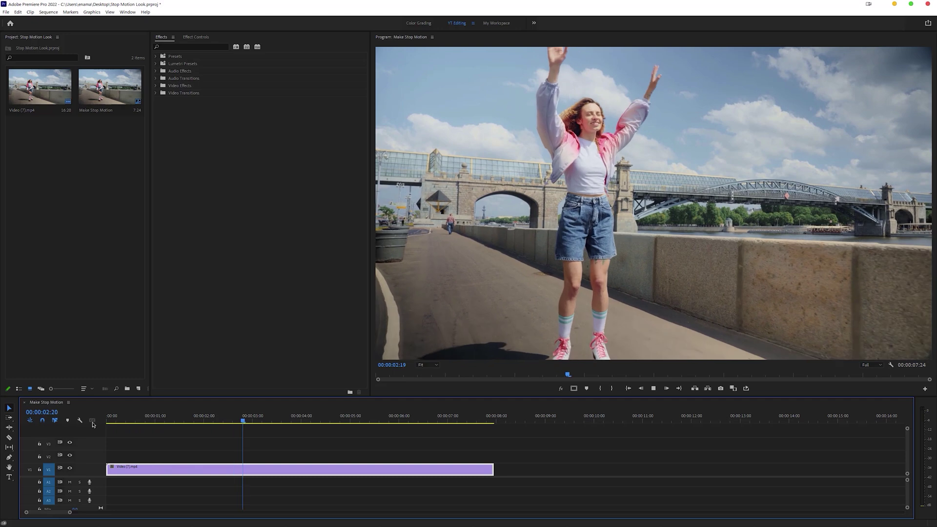
key("space")
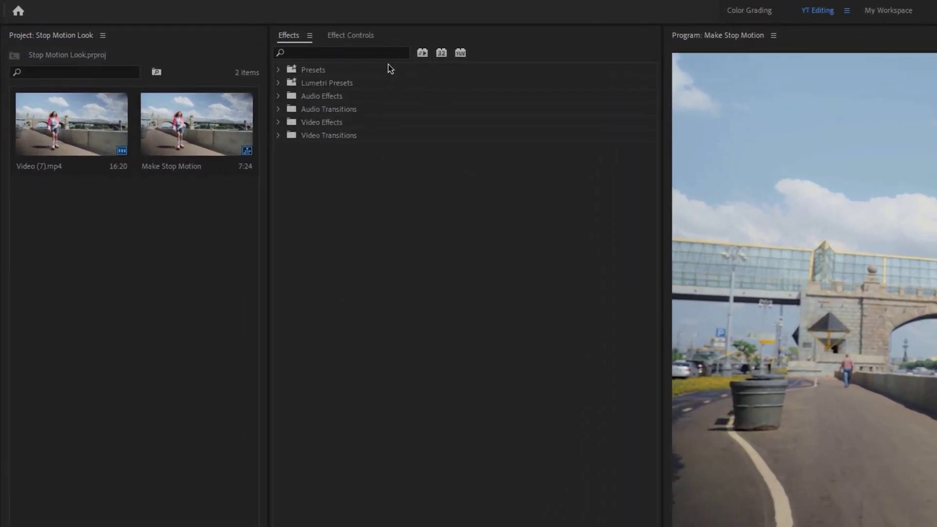
left_click(217, 47)
type("post")
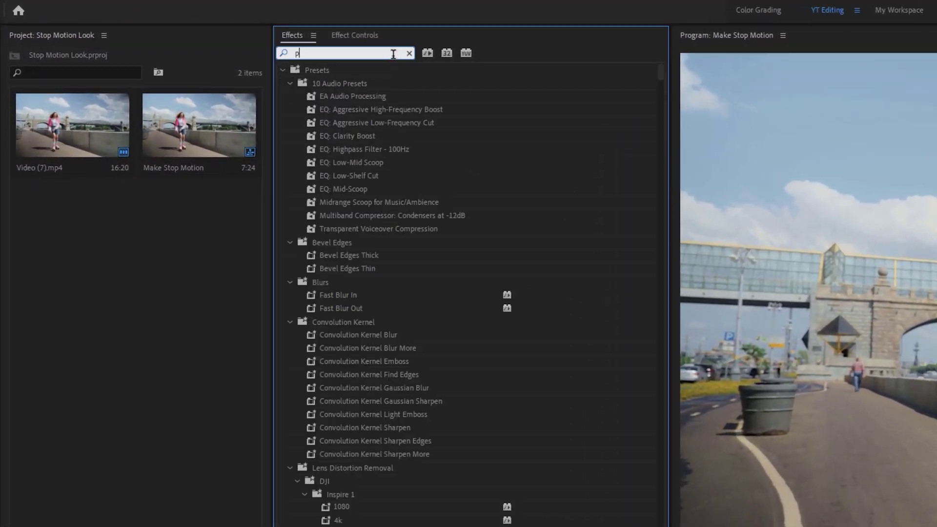
left_click_drag(374, 175, 493, 526)
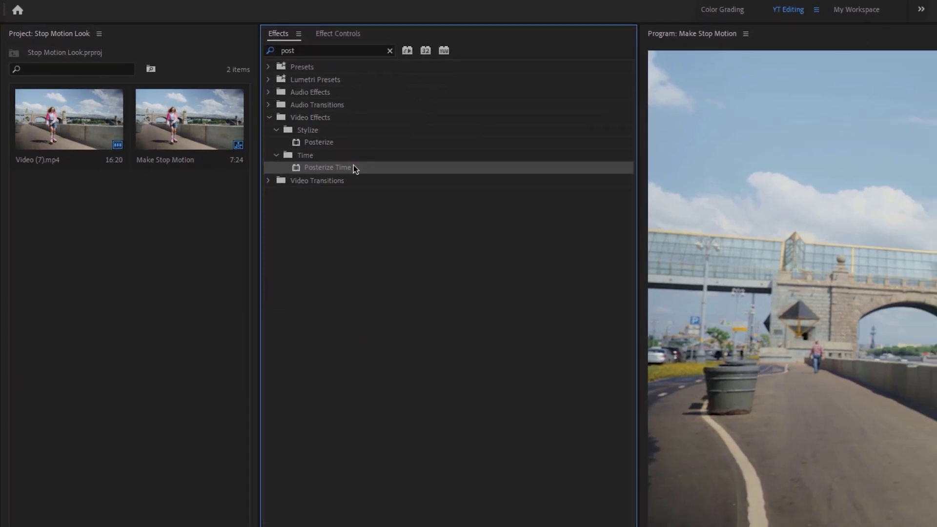
left_click_drag(305, 500, 306, 506)
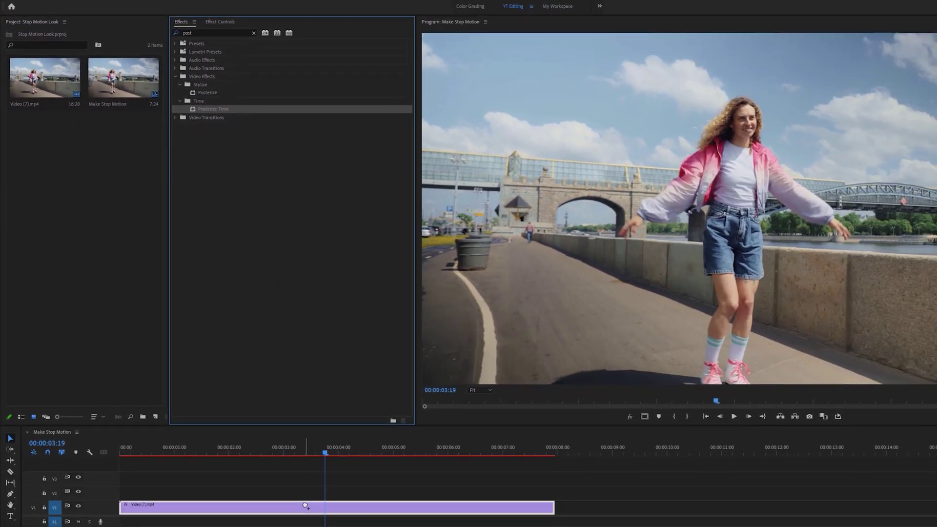
Step: Set the Posterize Time frame rate to 5 in Effect Controls and preview it
left_click(227, 26)
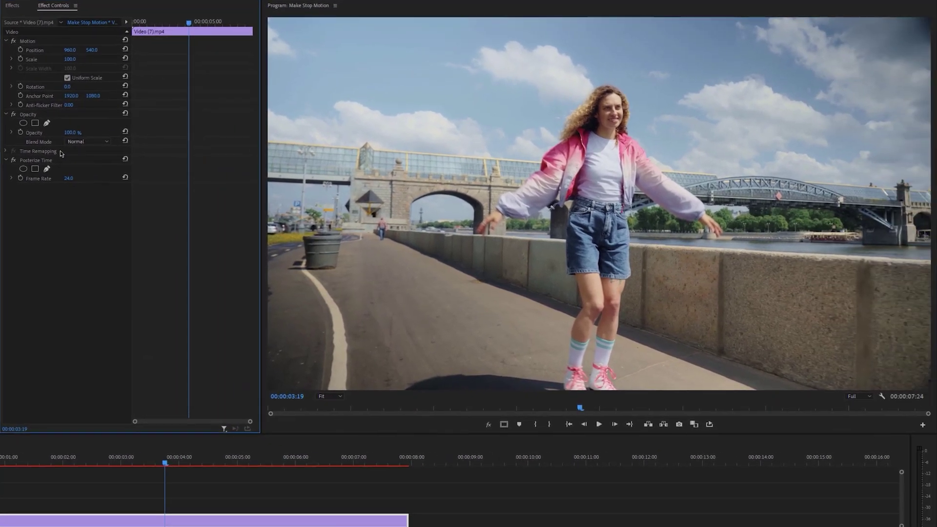
left_click(224, 171)
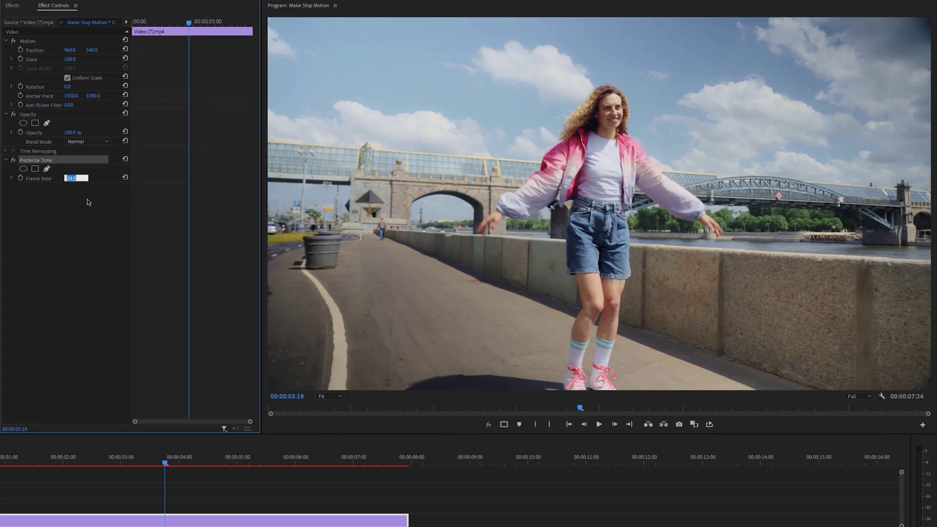
key("Return")
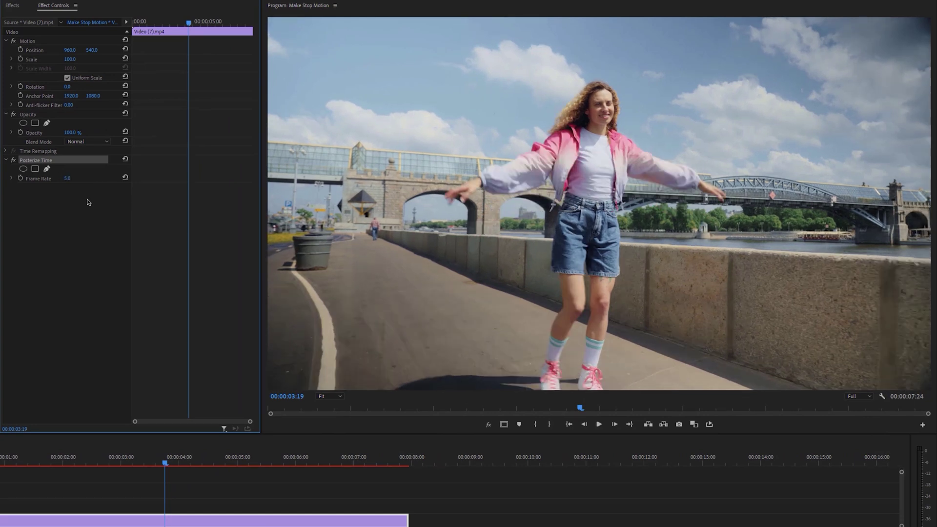
key("space")
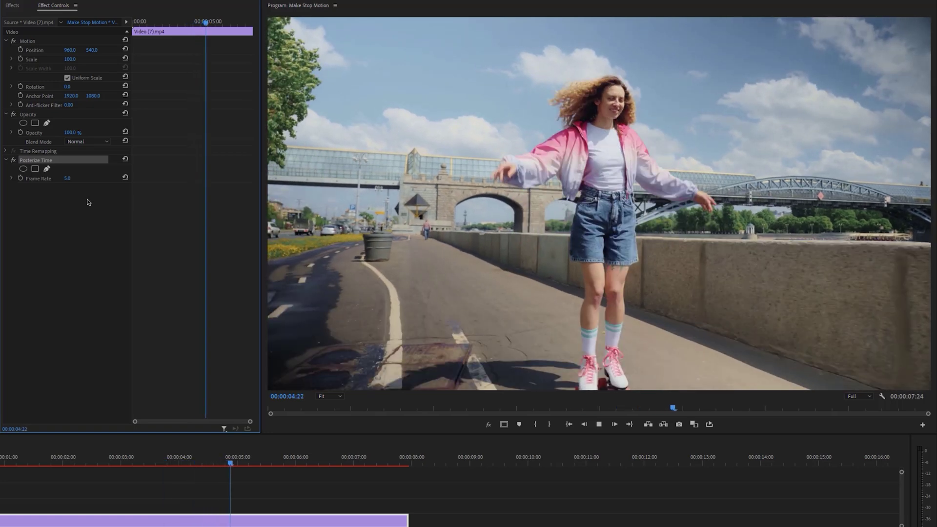
key("space")
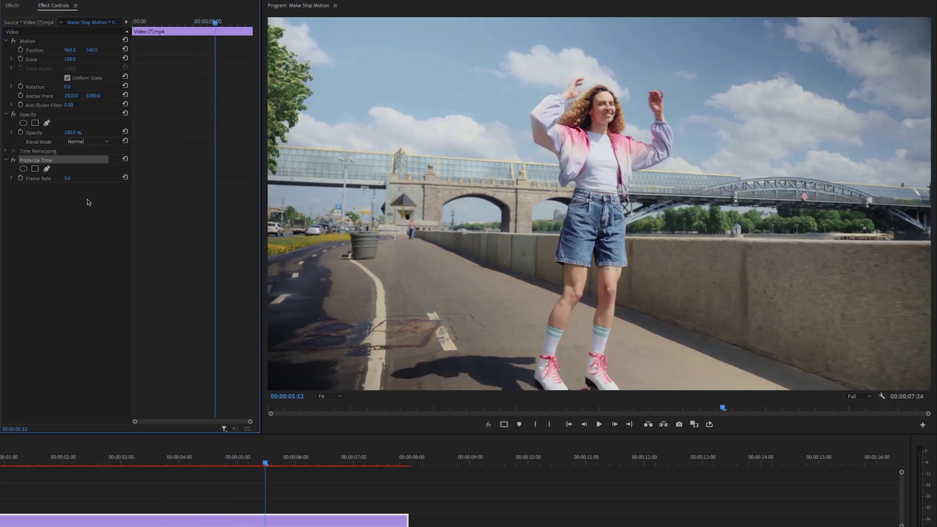
Step: Try a 10 fps Posterize Time frame rate, then set it back to 5 and replay
left_click(69, 179)
key("Return")
key("space")
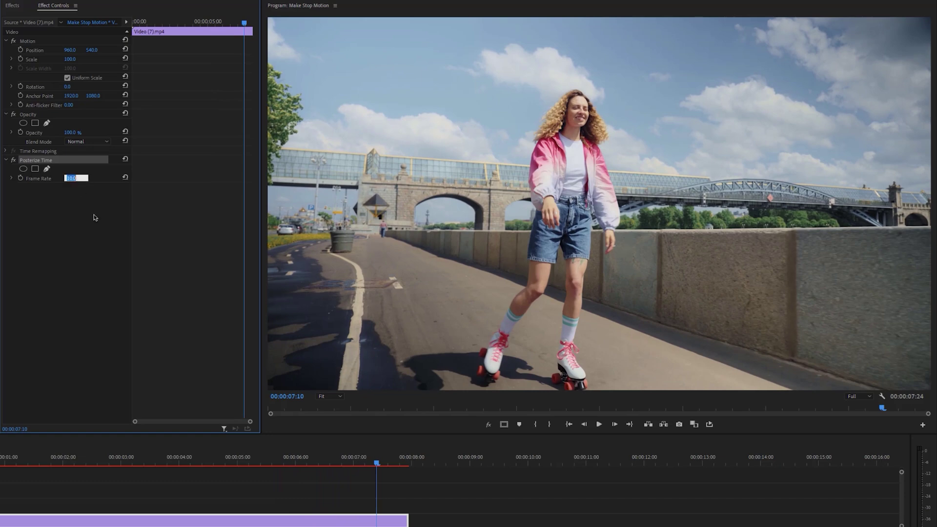
type("5")
key("Return")
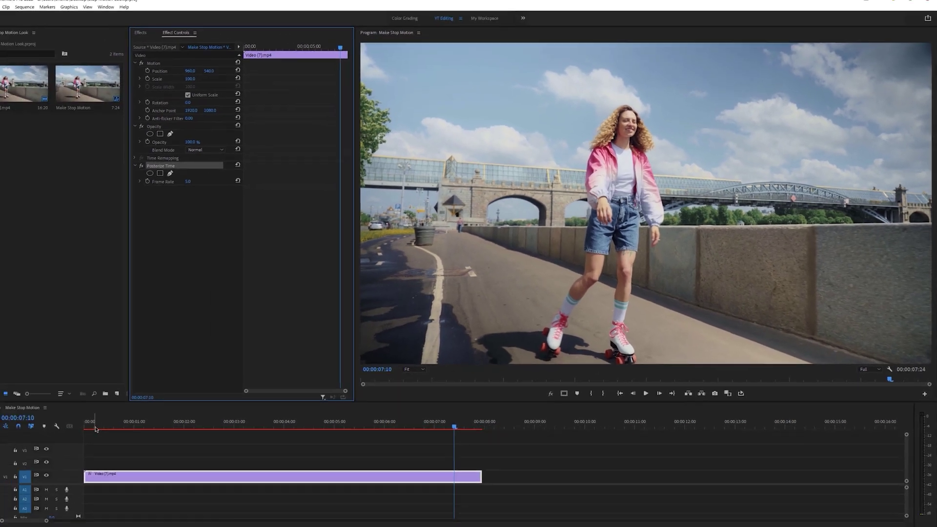
key("space")
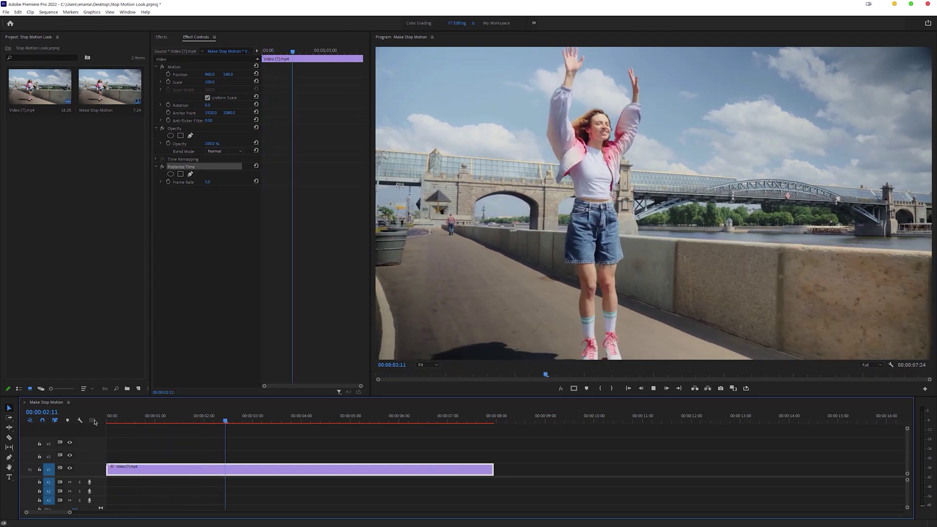
key("space")
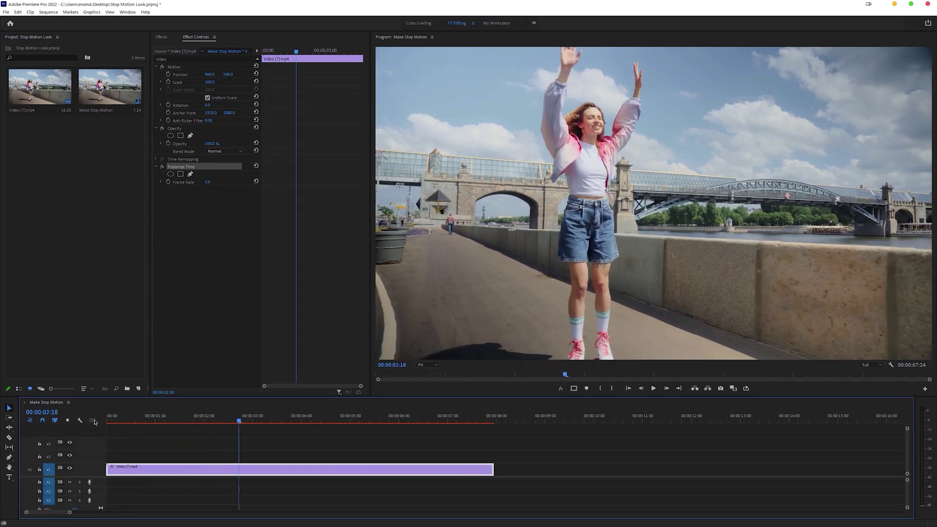
Step: From the desktop, view the six subfolders in the VHS pack's Mogrt folder
left_click(895, 5)
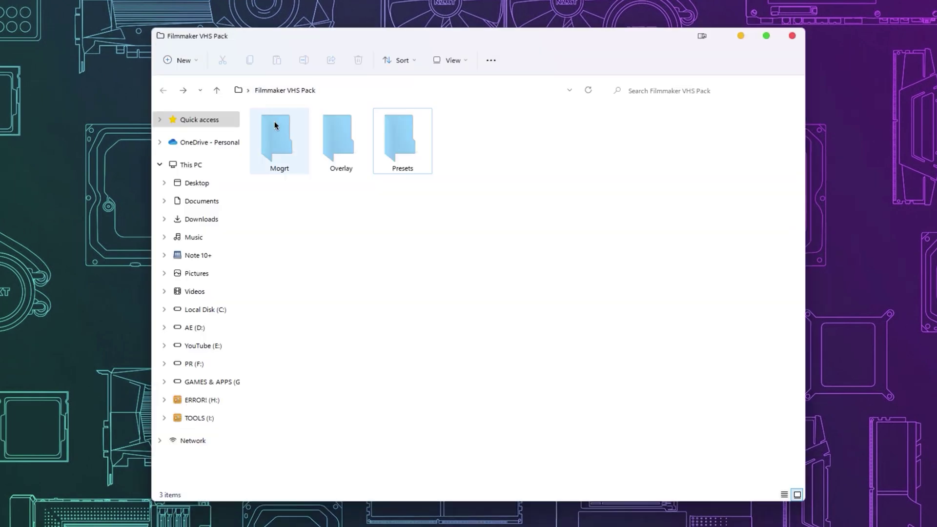
double_click(274, 122)
left_click_drag(281, 203, 586, 155)
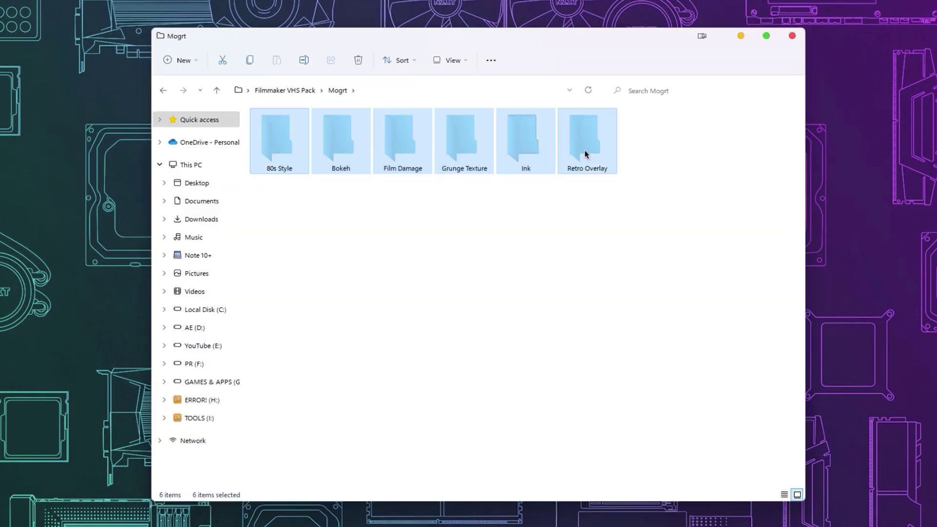
left_click(163, 91)
Step: Open the Overlay folder and select its four overlay folders
double_click(360, 161)
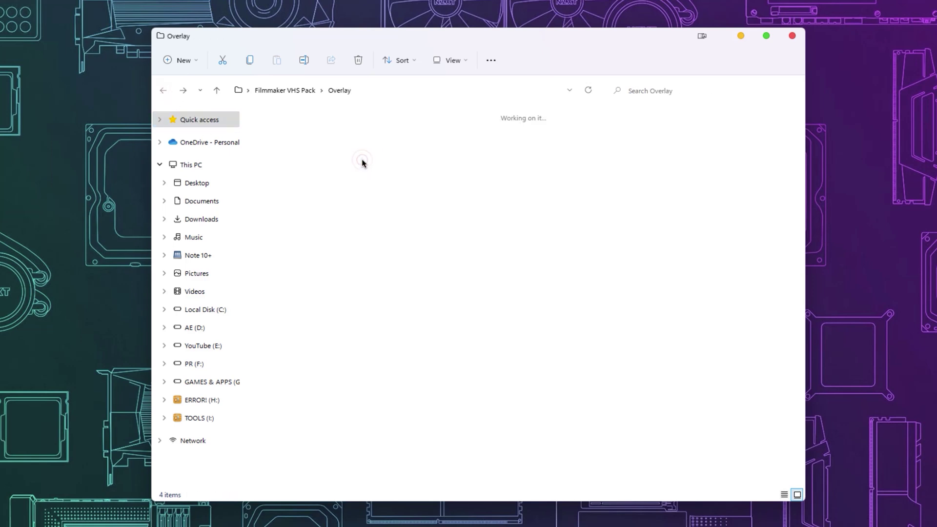
left_click_drag(284, 196, 494, 152)
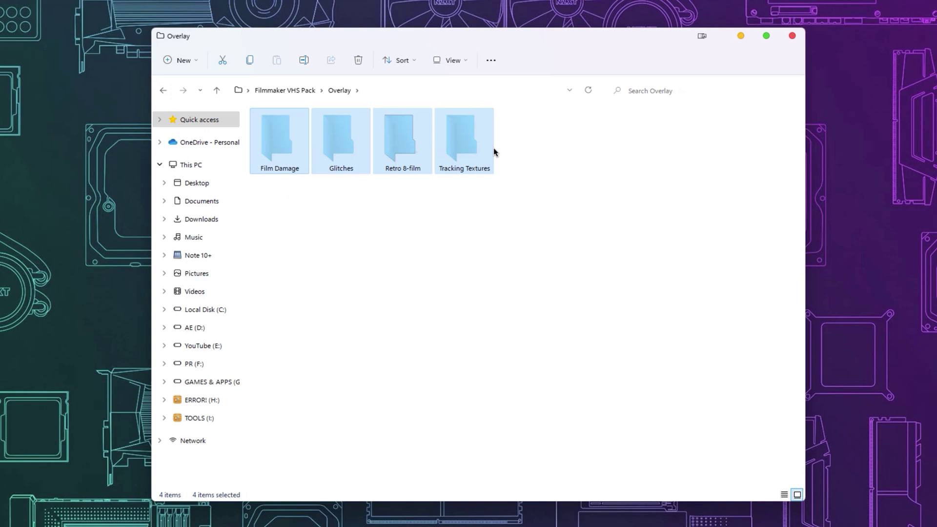
left_click(164, 92)
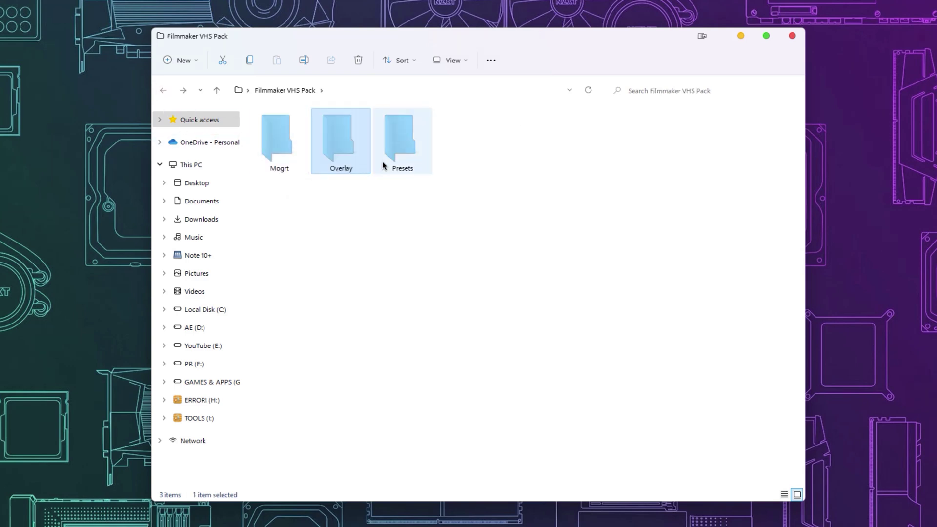
Step: Check the three .prfpset files in the Presets folder and return to Filmmaker VHS Pack
double_click(398, 149)
left_click_drag(279, 214, 469, 150)
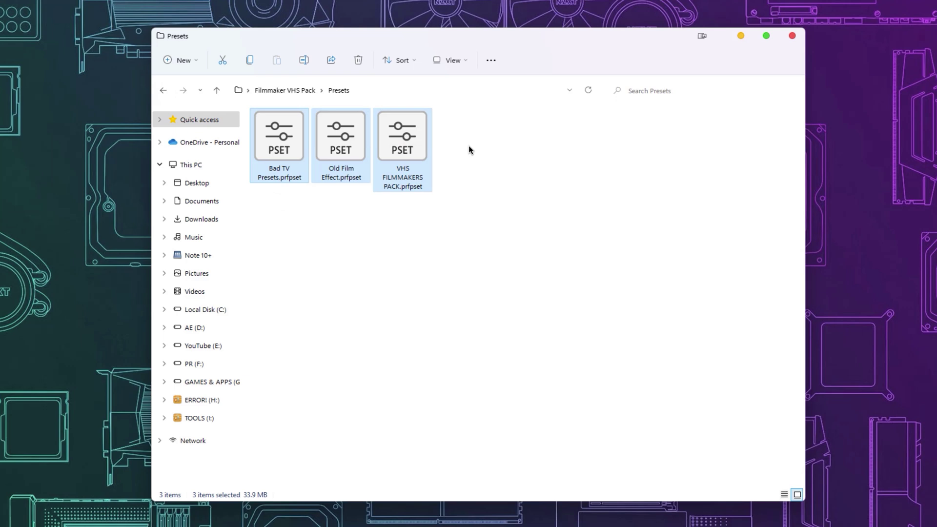
left_click(163, 91)
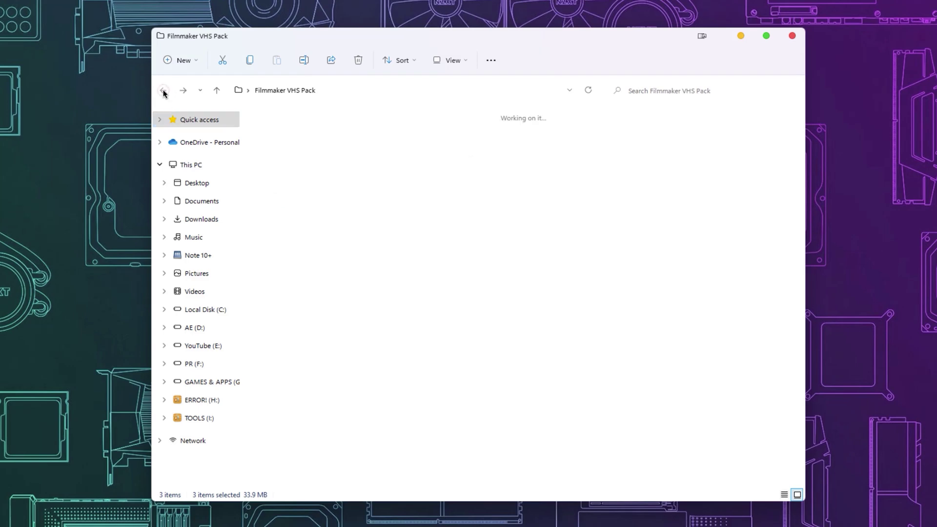
Step: Drag 01.mov from Overlay > Film Damage onto the timeline above the skating footage
double_click(341, 161)
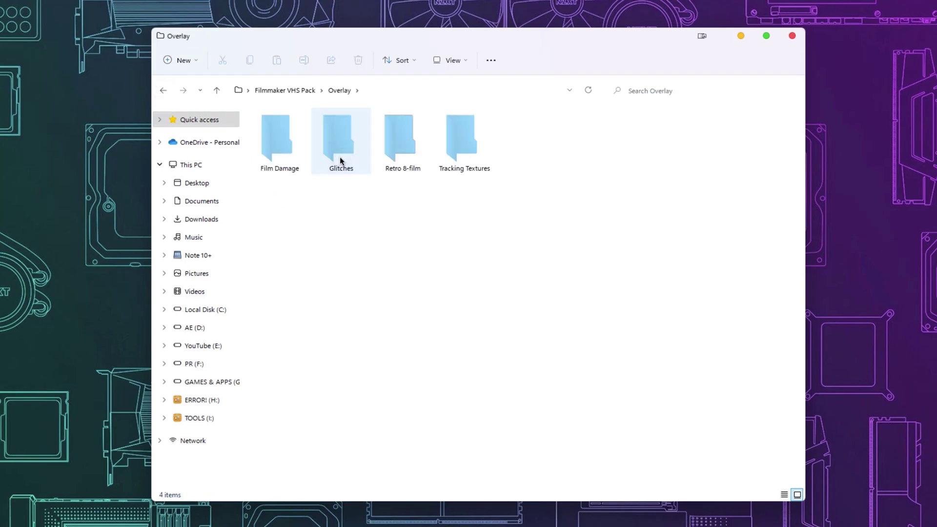
double_click(271, 156)
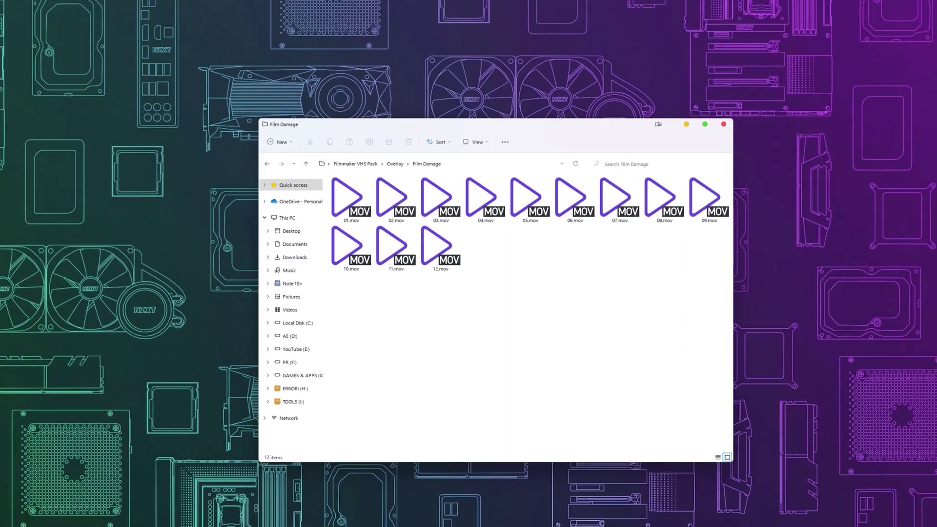
left_click_drag(350, 197, 108, 457)
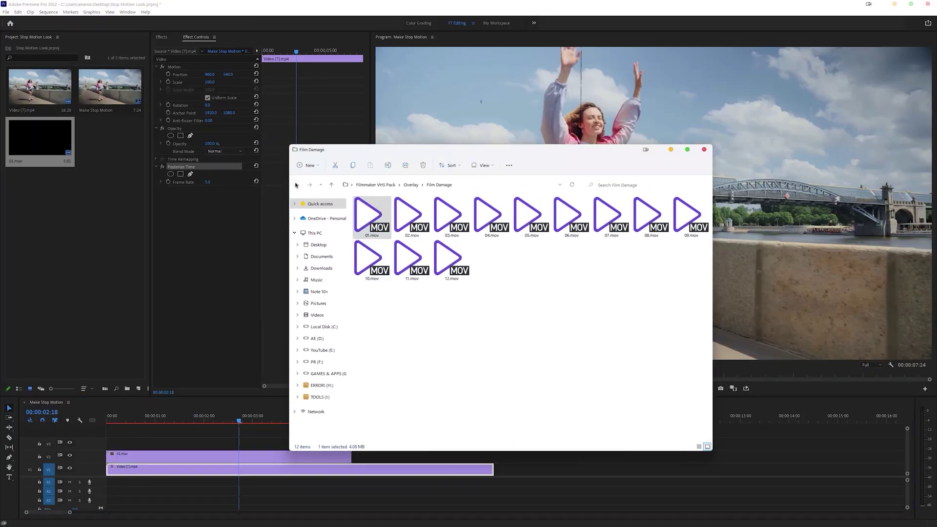
Step: Place Minor Tracking.mp4 from Tracking Textures on track V3 at the sequence start
left_click(296, 185)
double_click(488, 211)
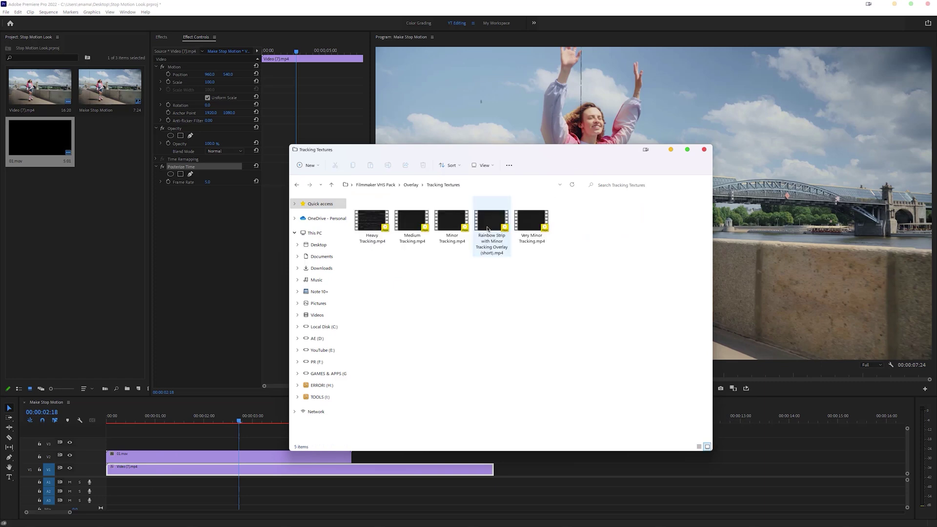
left_click_drag(452, 222, 111, 442)
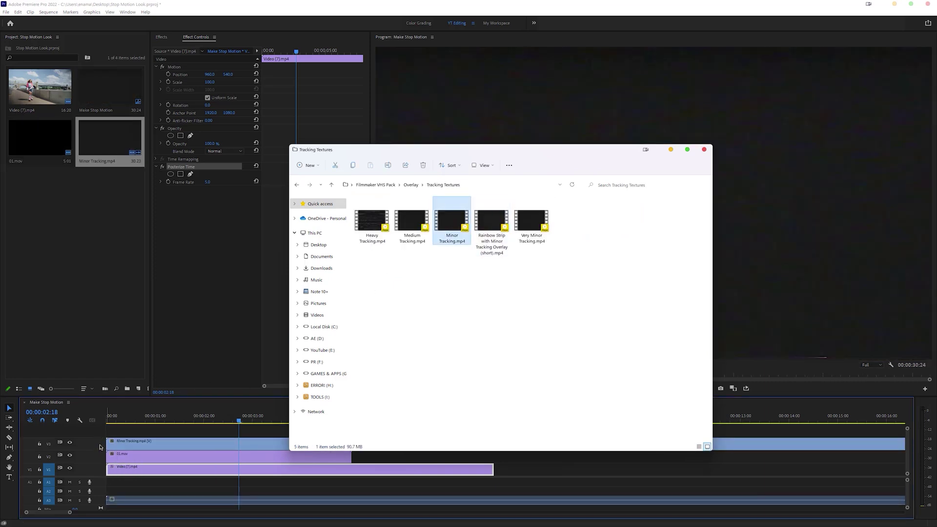
Step: Add the Super-8 film-frame loop from Retro 8-film on a new top track
left_click(296, 185)
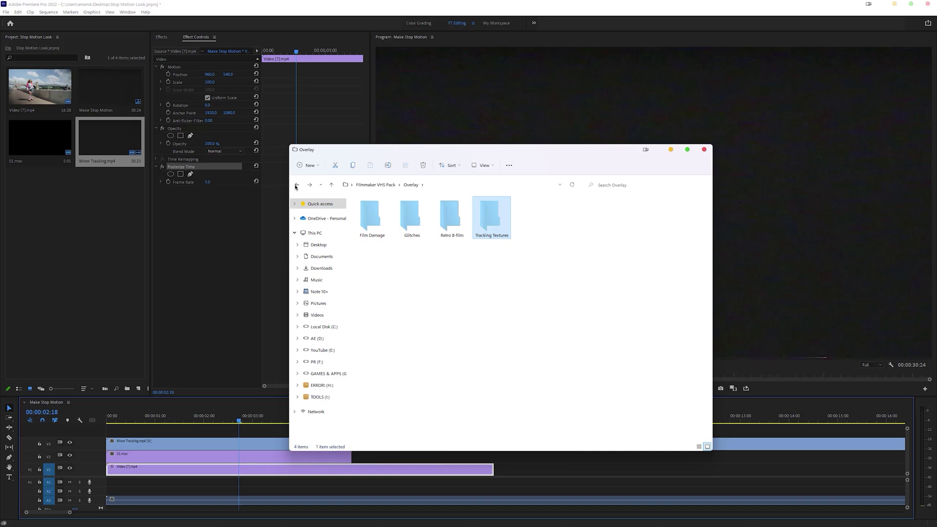
double_click(449, 217)
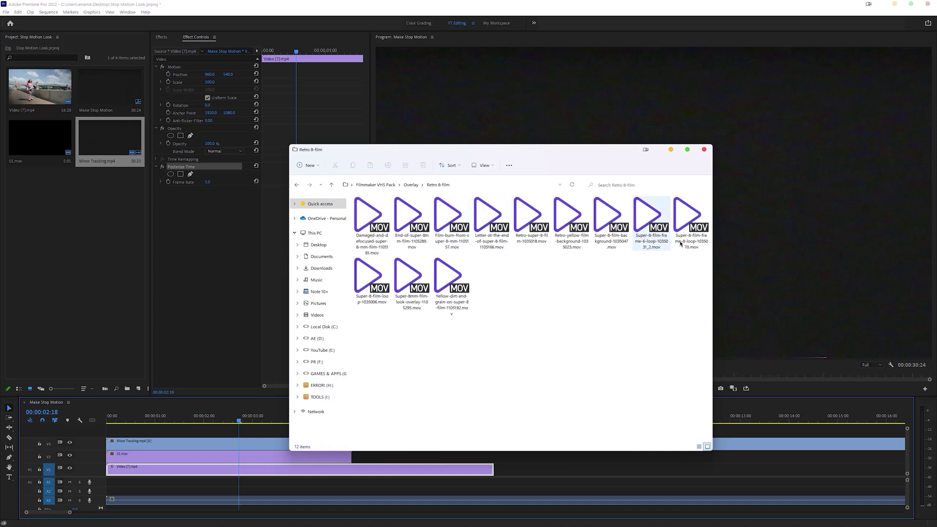
left_click_drag(653, 227, 104, 435)
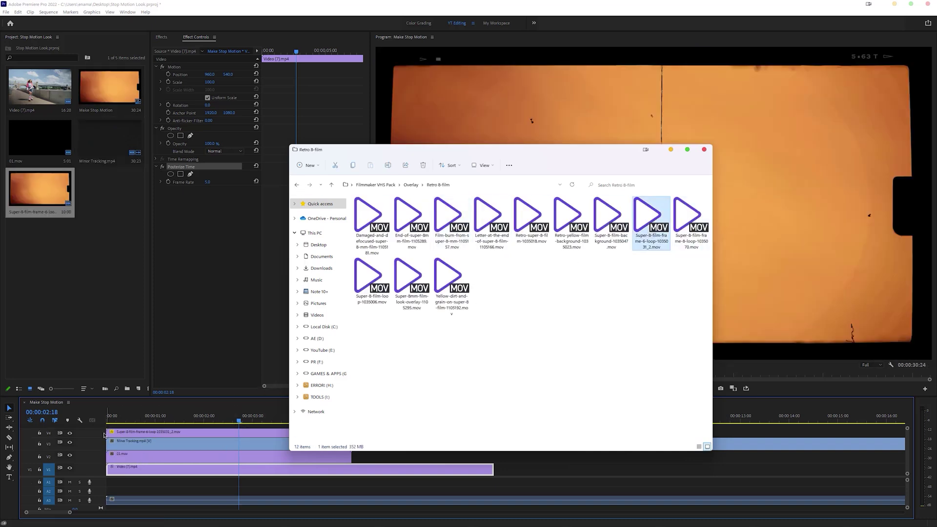
Step: In Premiere, hide the V4 Super-8 and V3 Minor Tracking tracks from output
left_click(666, 145)
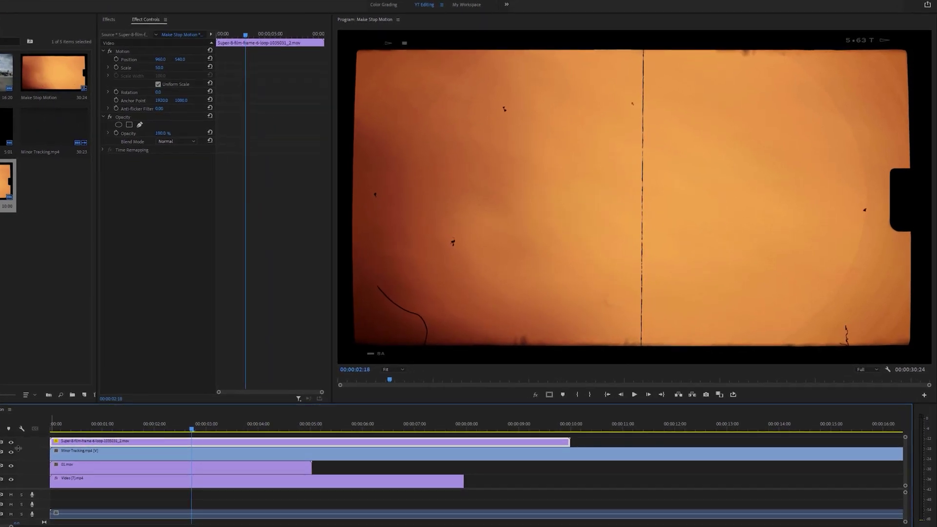
left_click(11, 443)
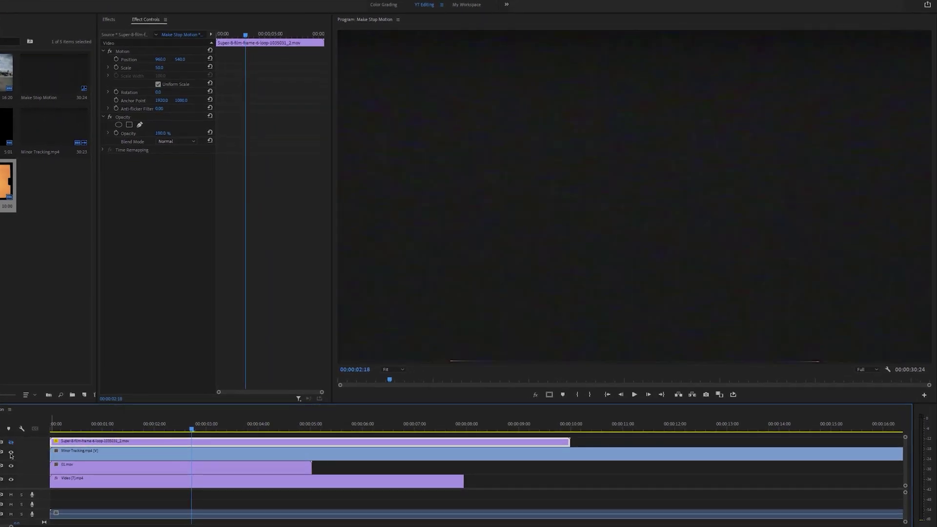
left_click(10, 454)
Step: Preview the 01.mov damage overlay, then Alt-drag a copy right after the original
left_click(90, 470)
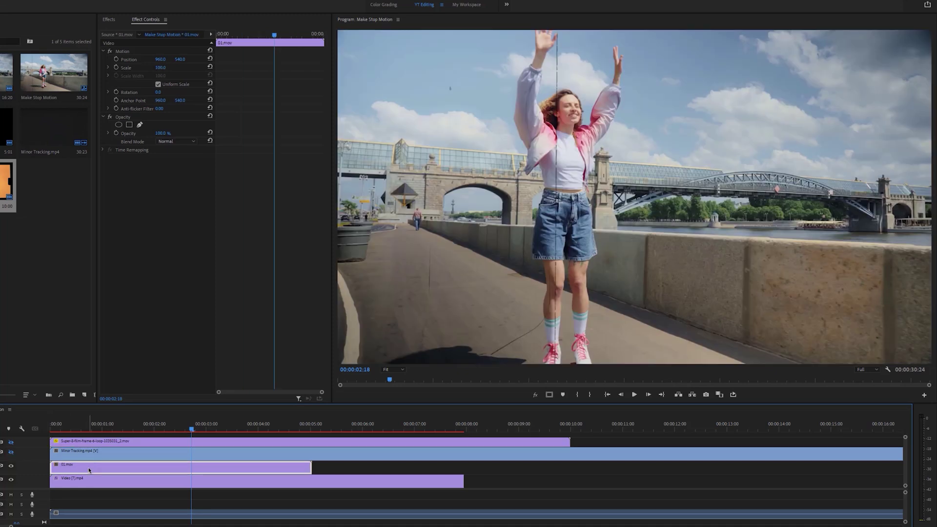
key("space")
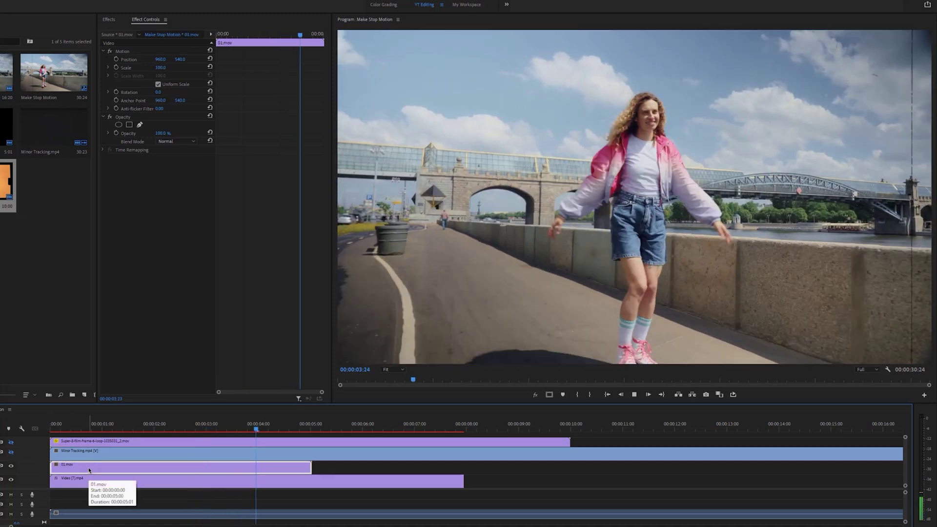
left_click(93, 428)
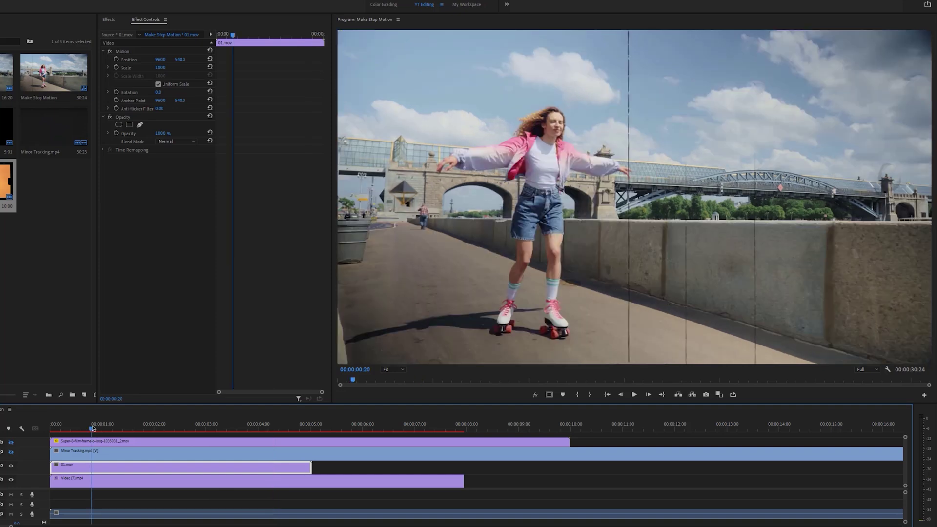
left_click_drag(73, 470, 332, 468)
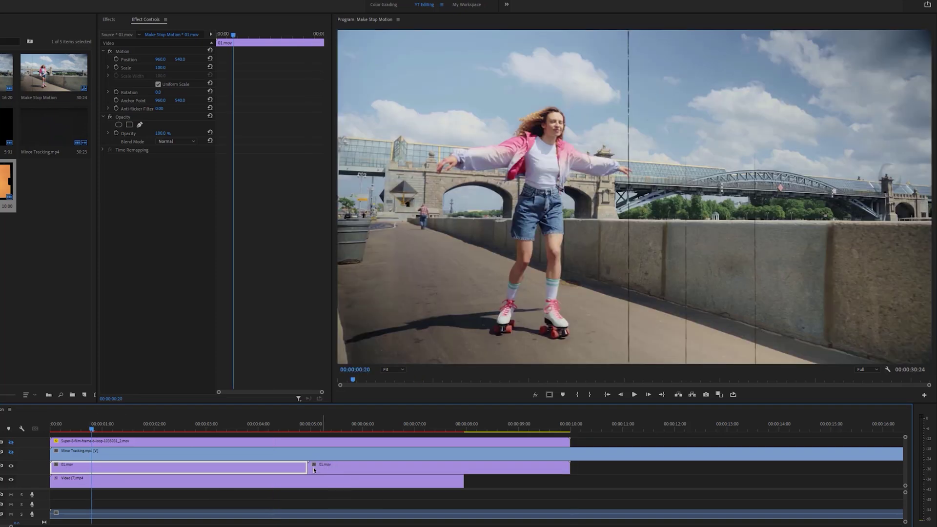
Step: Re-enable V3 and set the Minor Tracking clip's blend mode to Screen, then play back
left_click(12, 453)
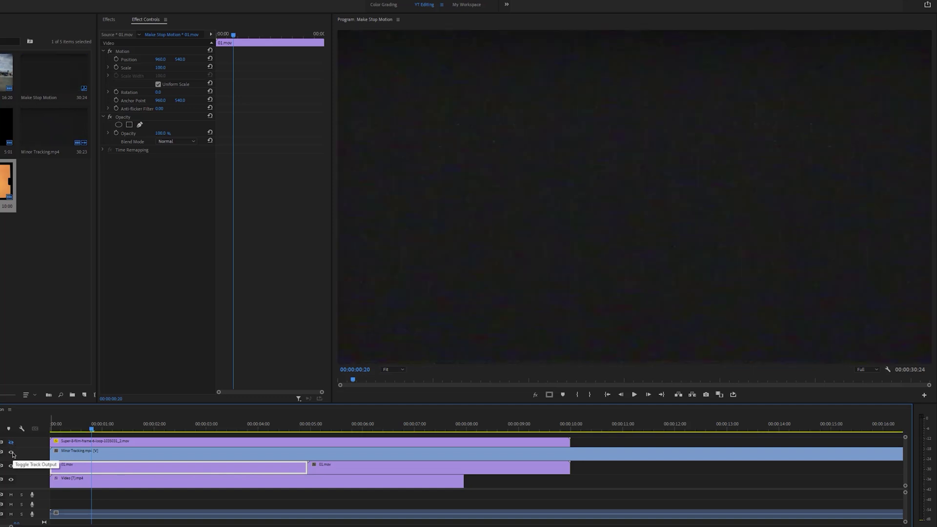
left_click(109, 456)
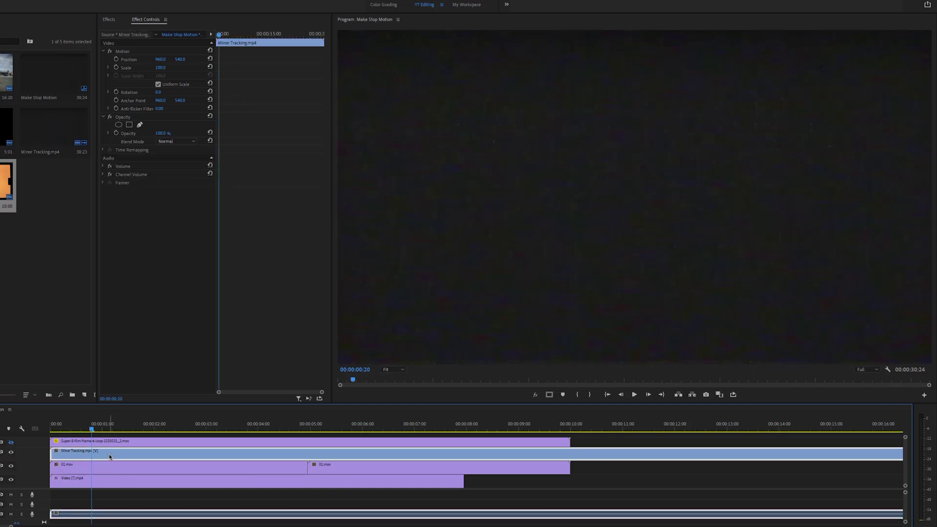
left_click(175, 142)
left_click(181, 221)
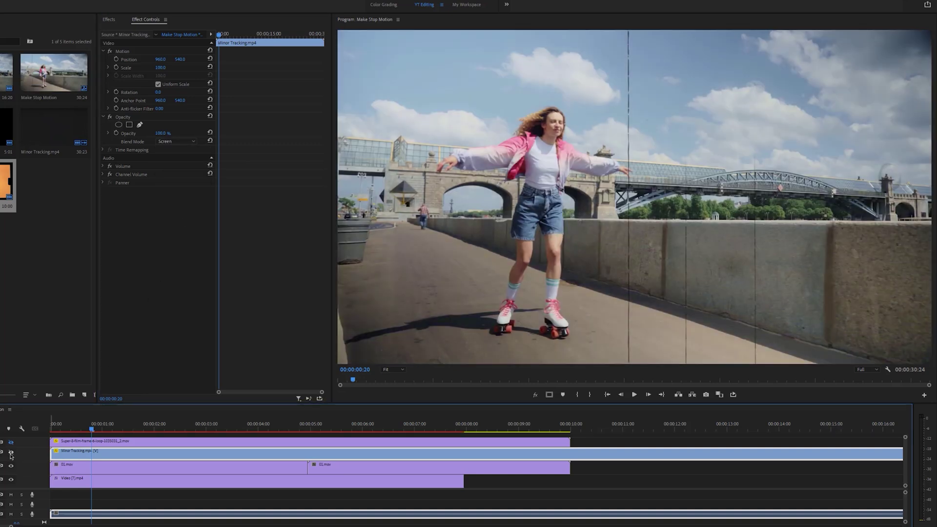
key("space")
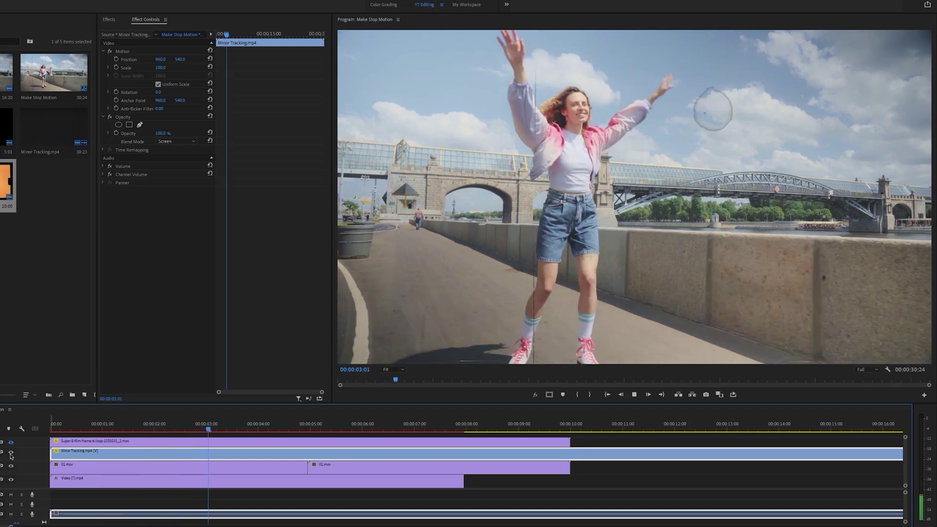
Step: Re-enable V4 and set the Super-8 film-frame clip's blend mode to Multiply
left_click(11, 442)
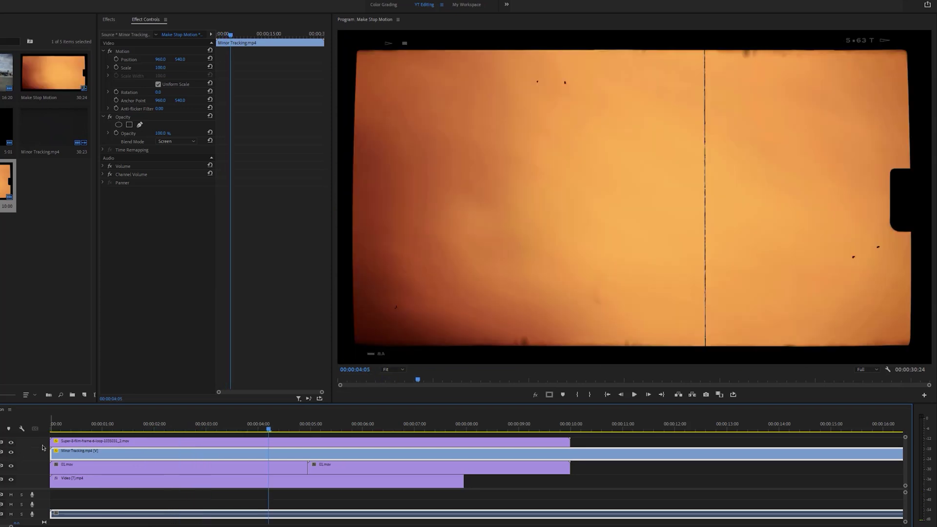
left_click(107, 443)
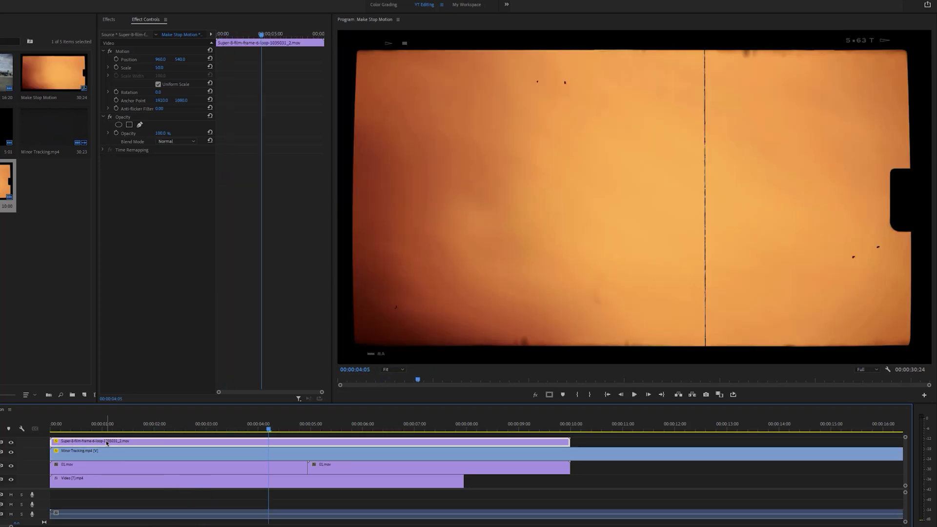
left_click(190, 144)
left_click(190, 182)
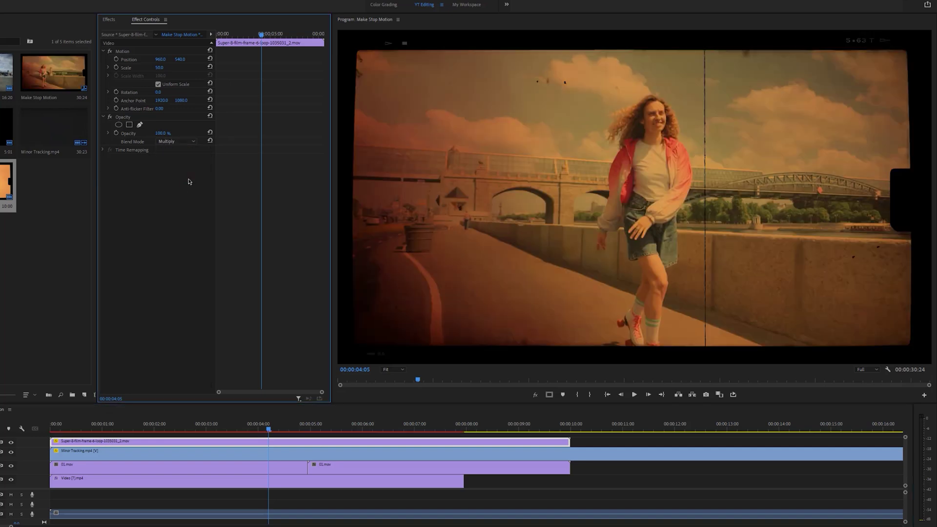
key("Home")
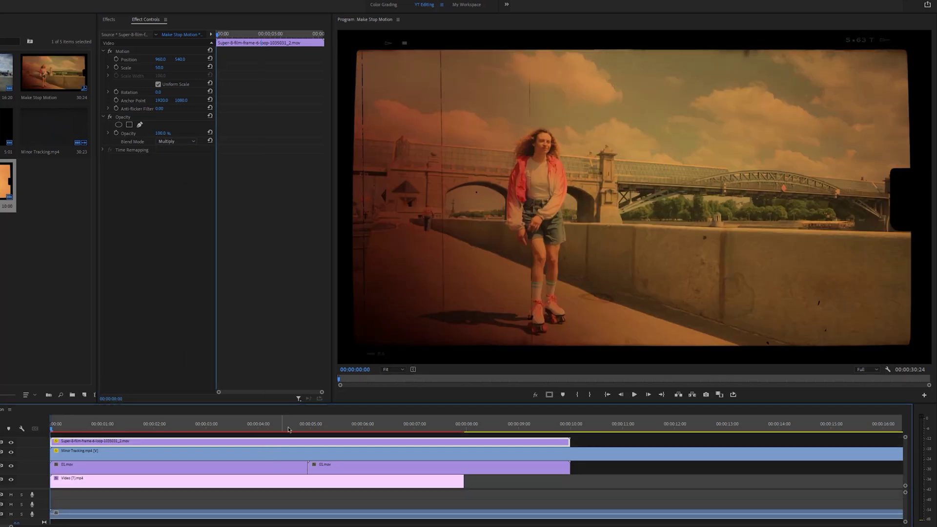
Step: Set the playhead to 00:00:05:00 and render previews of the opening section
left_click(312, 423)
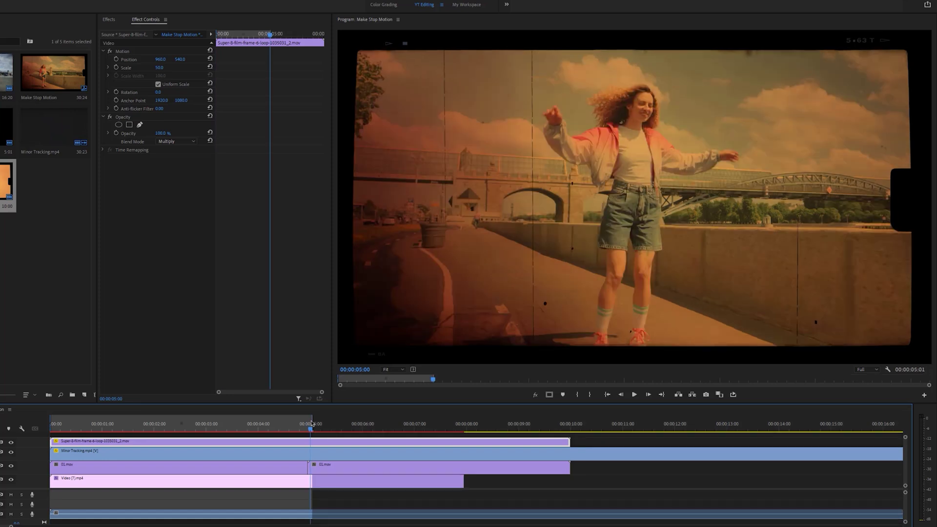
key("Return")
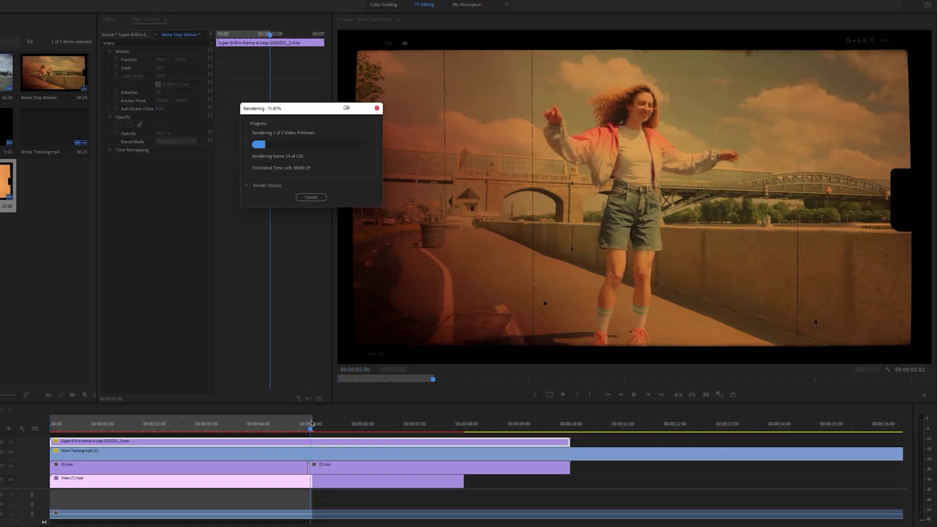